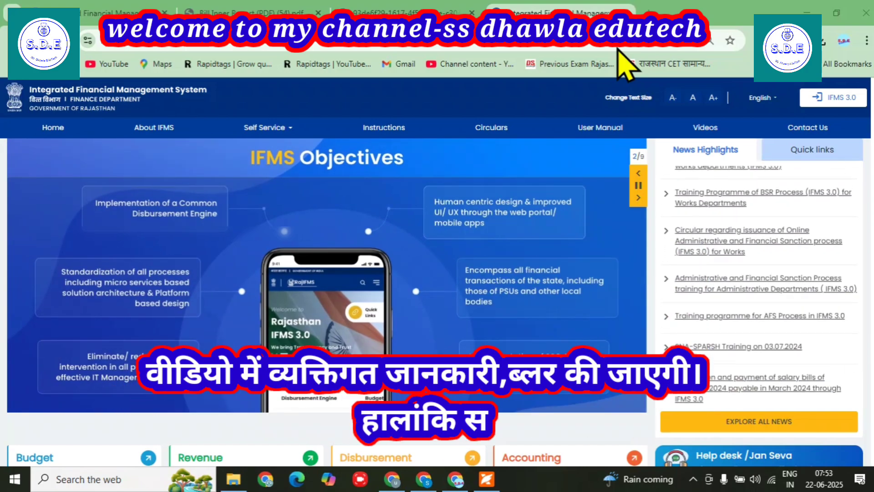
Step: Enter the RajIFMS workspace and sign in to Desk 2 under the DDO role
click(103, 2)
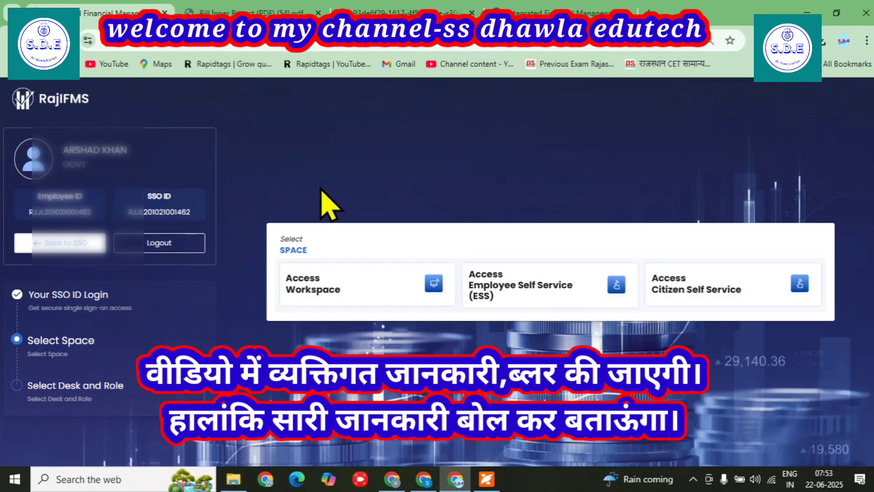
click(322, 293)
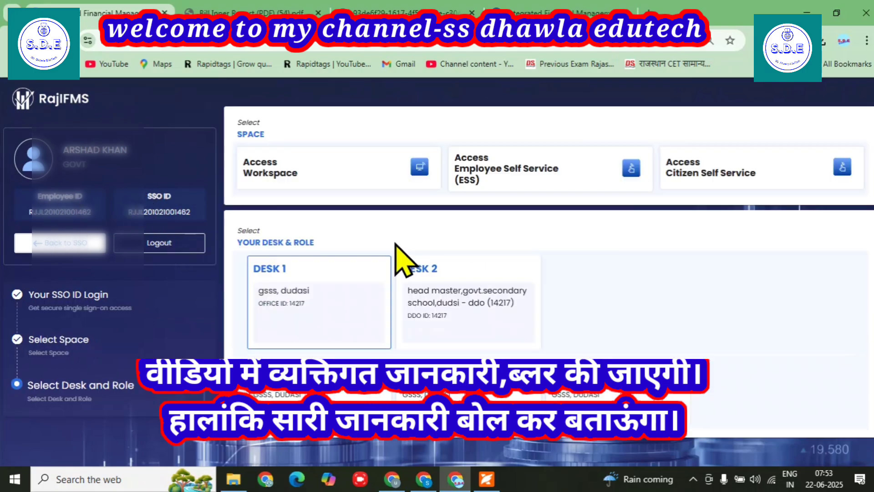
click(472, 307)
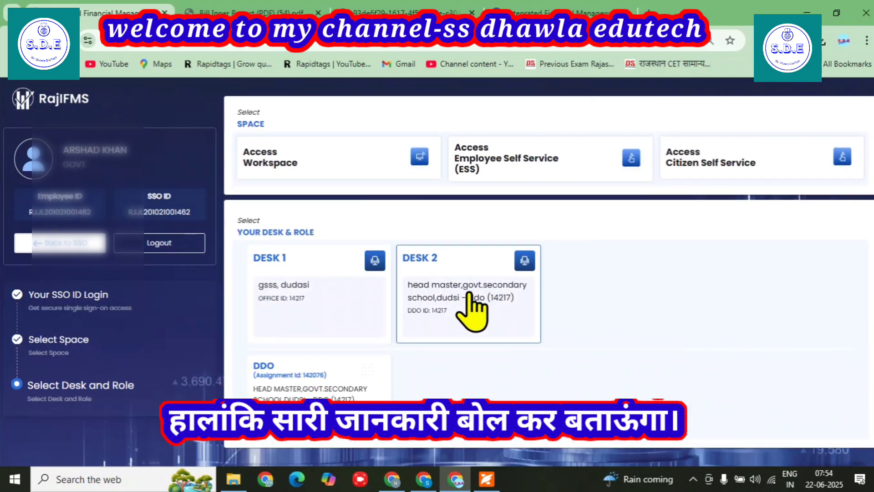
click(301, 391)
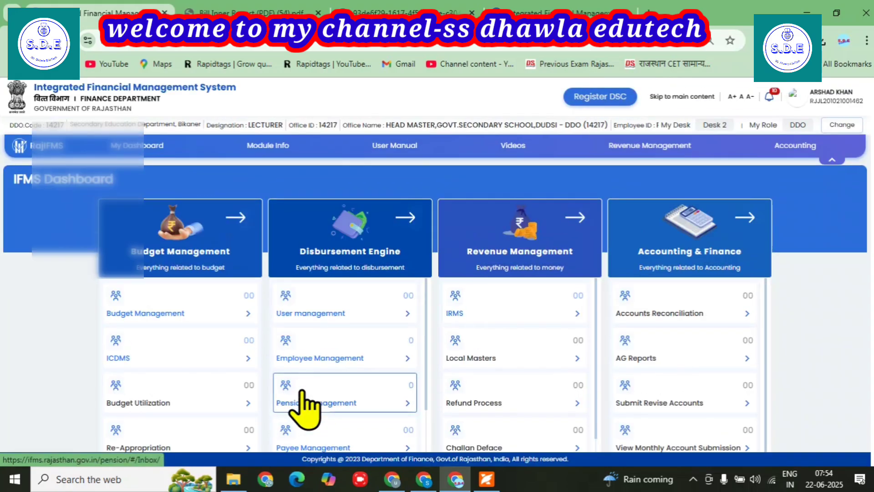
Step: Open the Bills MIS Report Bill Status under Employee Management and review the listed salary bills
click(300, 362)
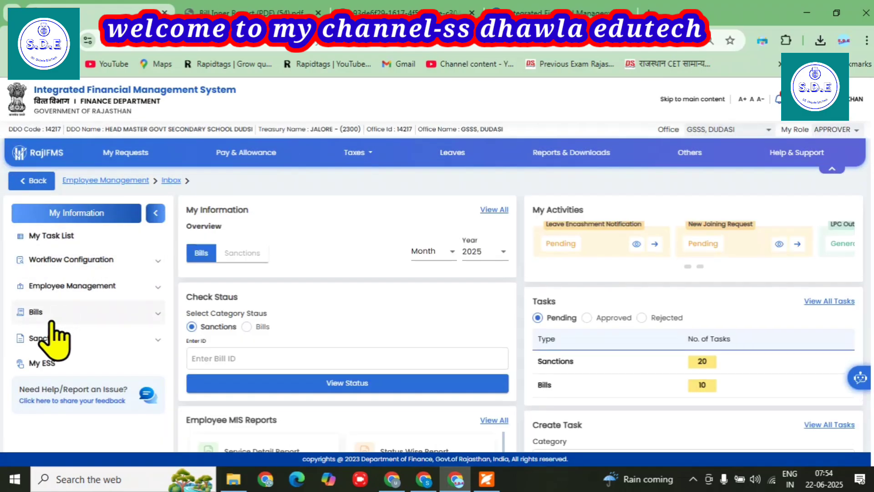
click(35, 313)
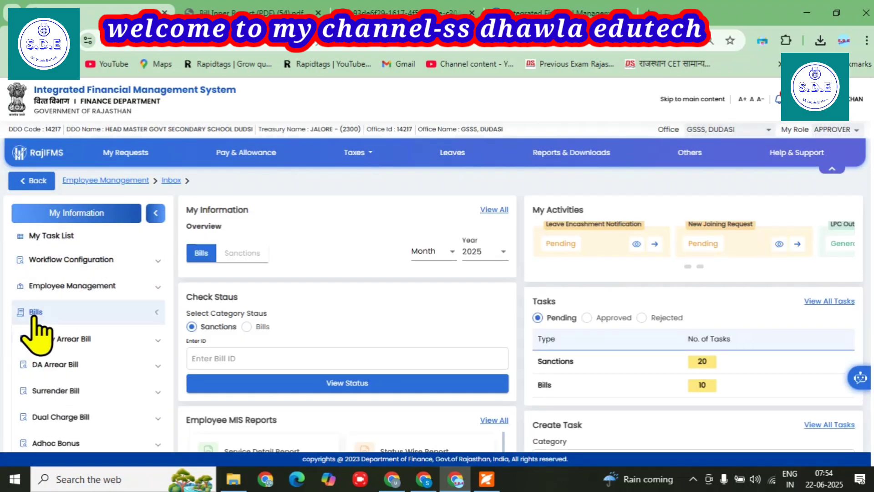
scroll(92, 291, down, 5)
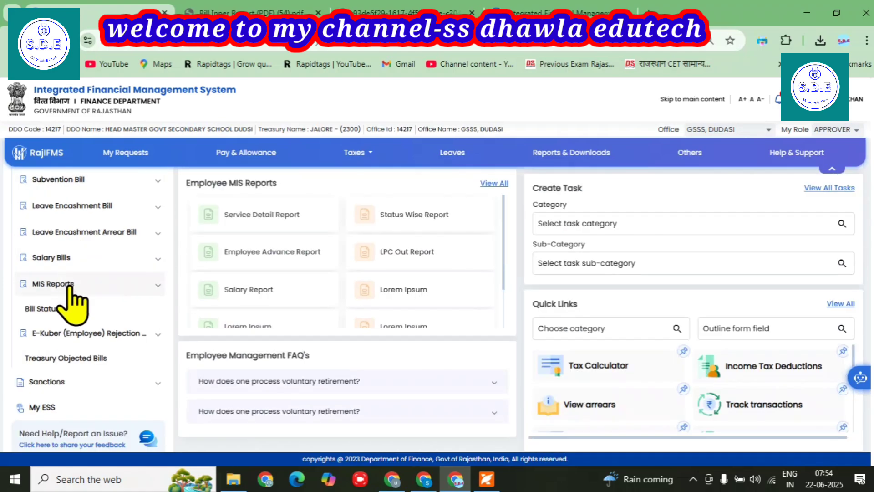
click(39, 309)
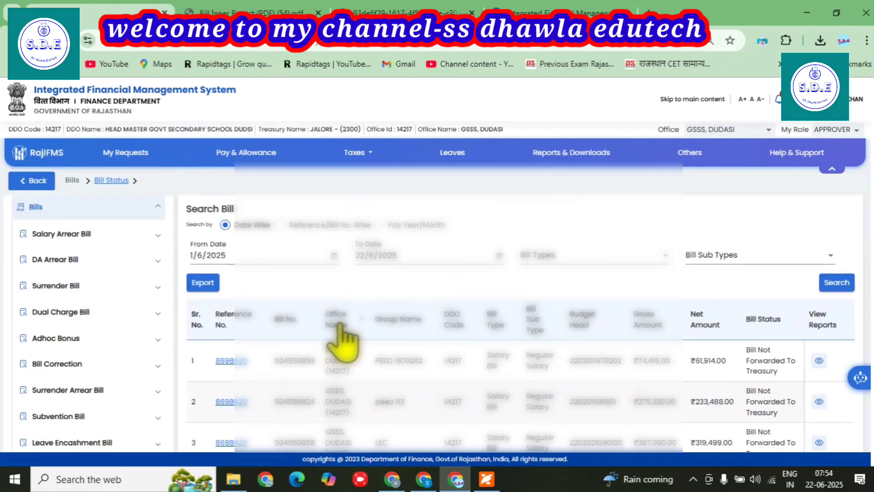
scroll(455, 328, down, 2)
scroll(382, 313, up, 2)
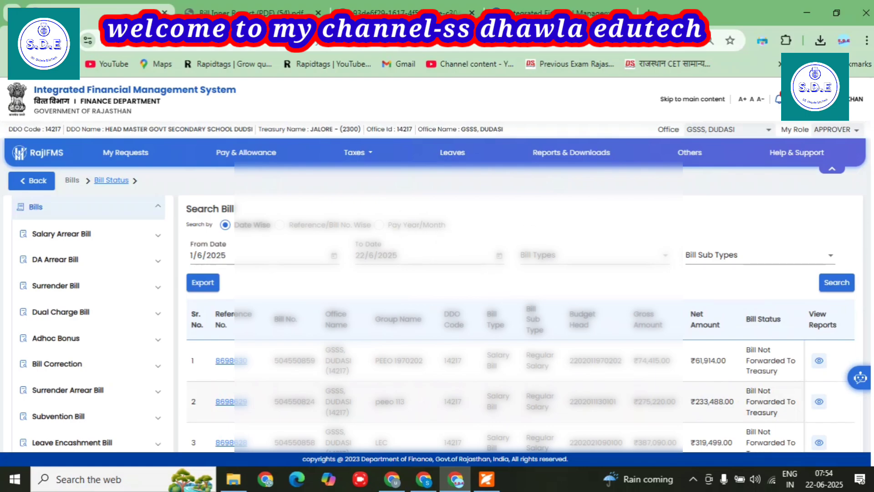
scroll(401, 351, down, 3)
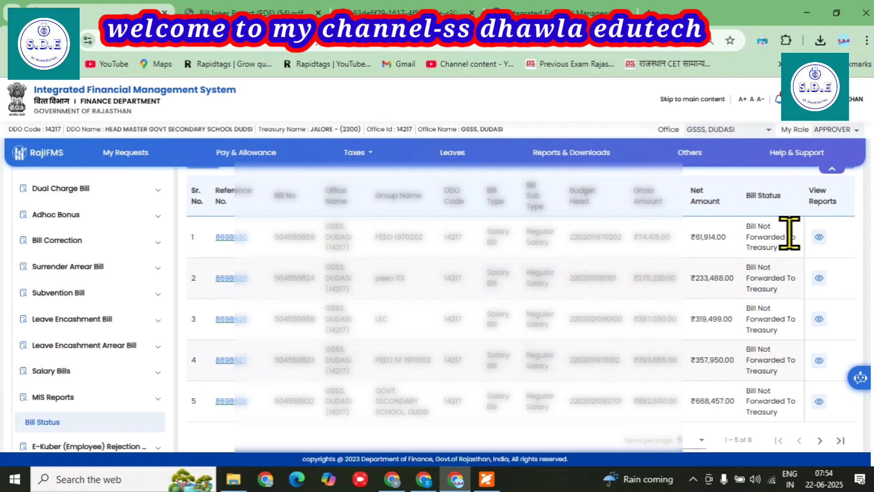
click(228, 238)
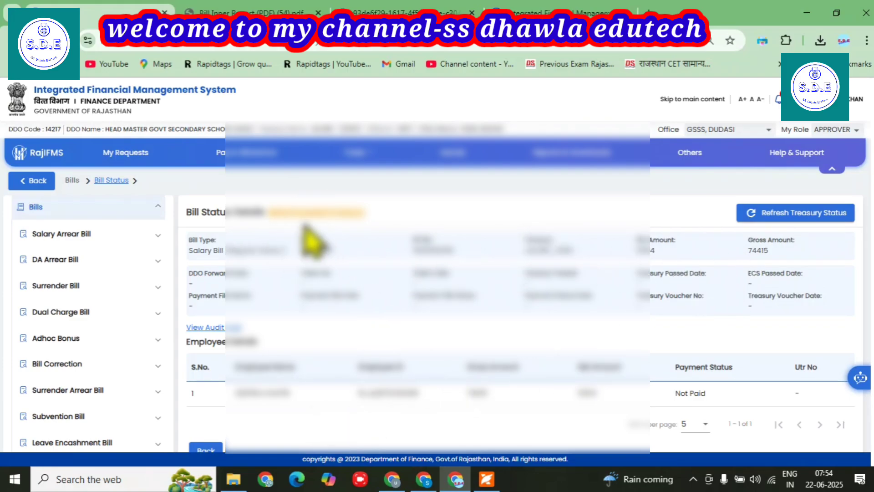
drag(273, 210, 385, 221)
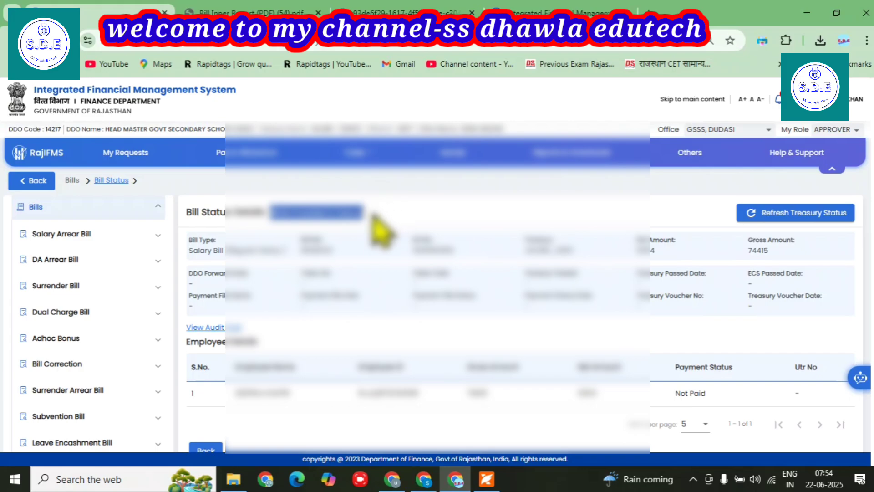
click(210, 449)
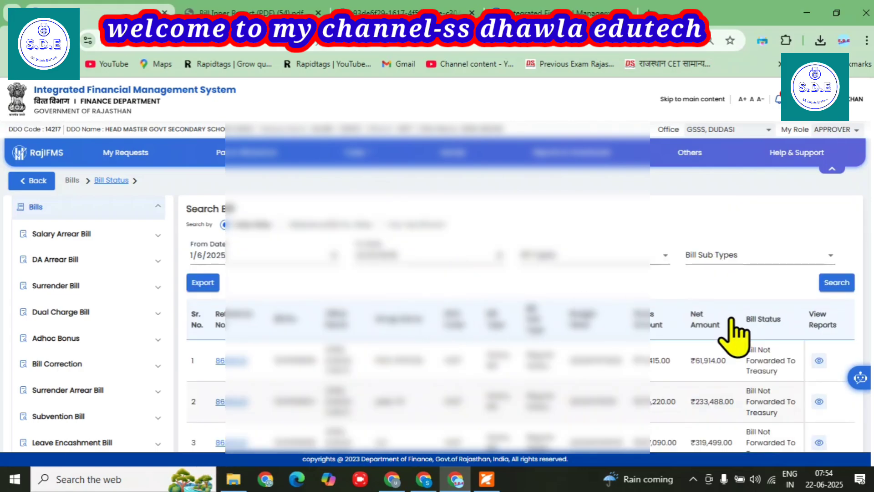
Step: Preview the first salary bill's Bill Inner and Bill Outer reports
click(818, 359)
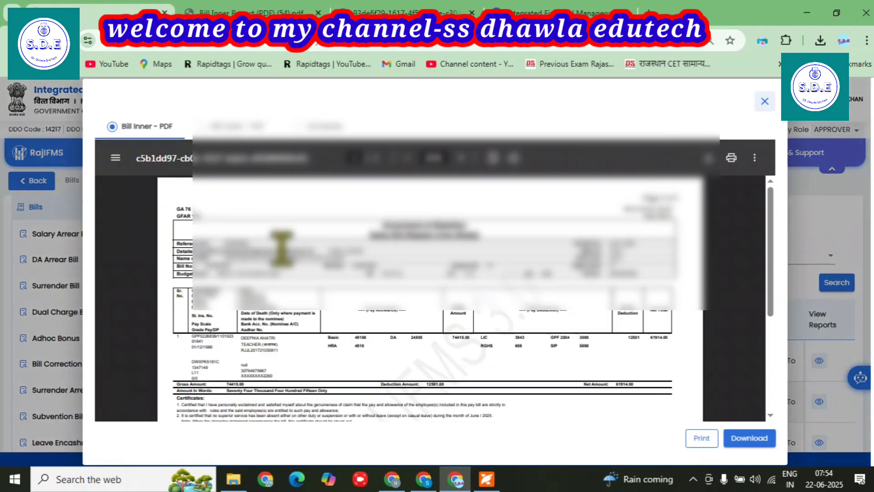
scroll(319, 246, down, 5)
click(202, 127)
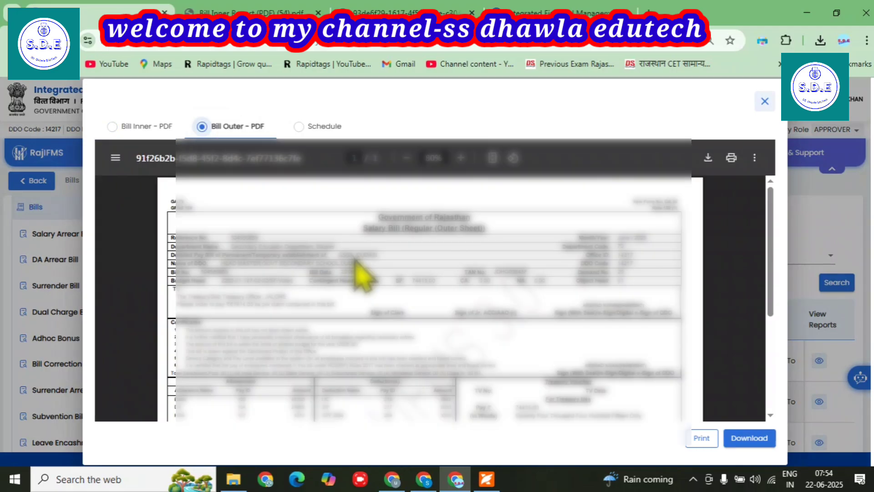
scroll(358, 269, down, 4)
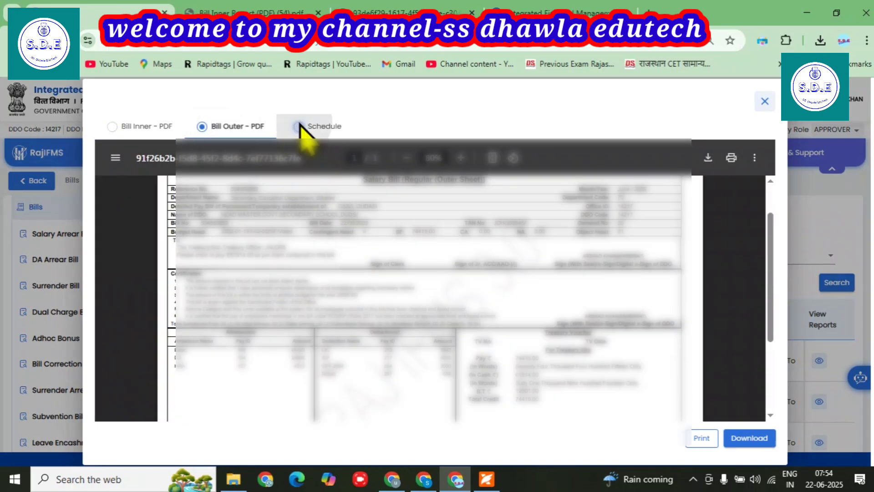
Step: Download the first bill's Schedule report as a PDF and close the reports window
click(298, 126)
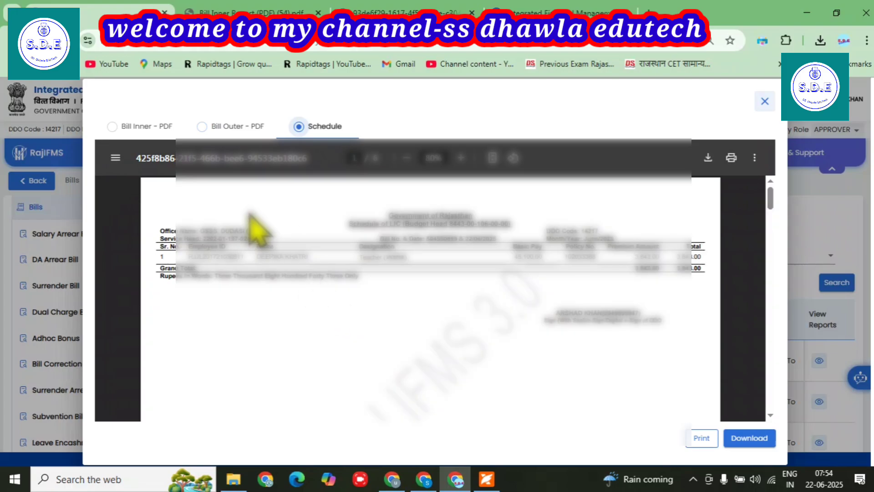
scroll(374, 248, down, 10)
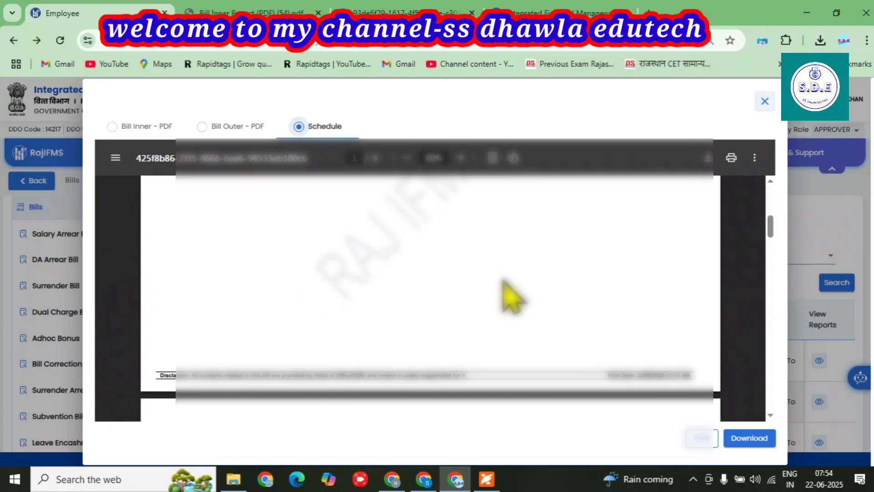
scroll(387, 264, down, 10)
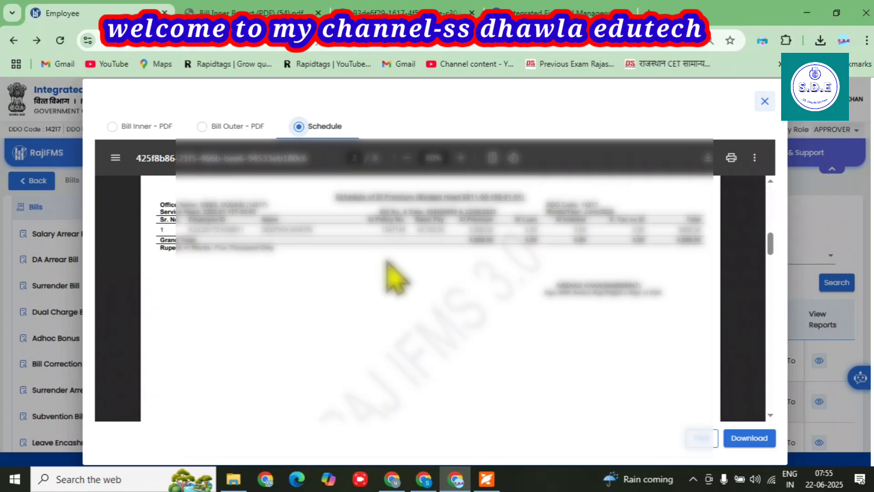
scroll(387, 263, down, 8)
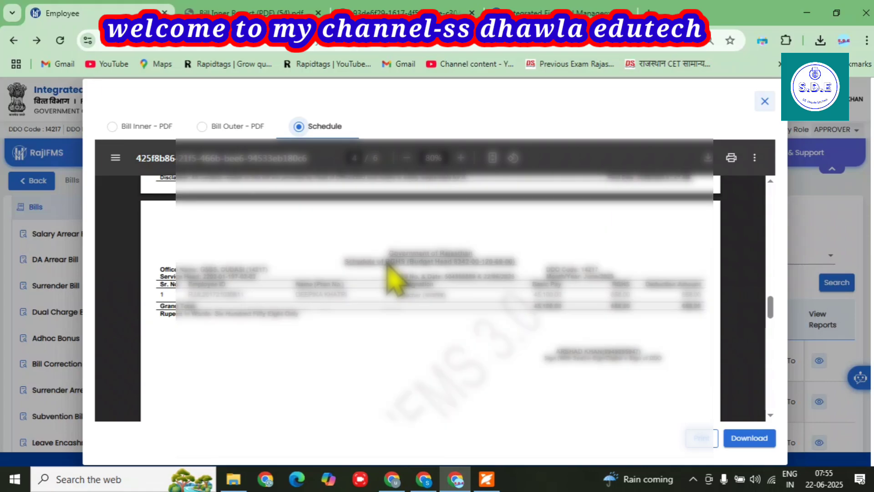
scroll(441, 273, down, 8)
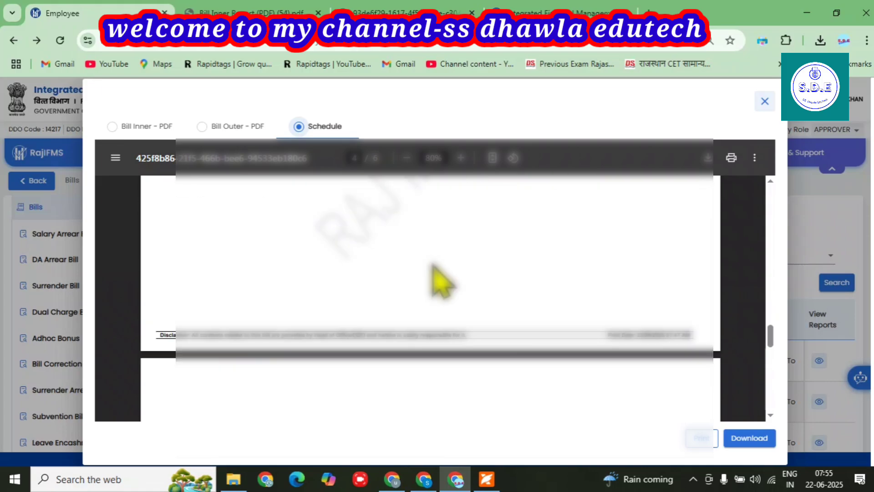
click(749, 438)
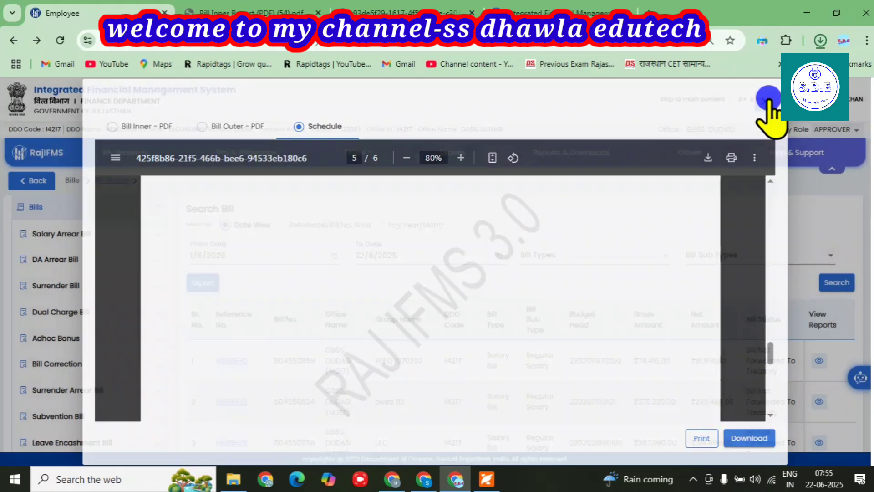
click(765, 101)
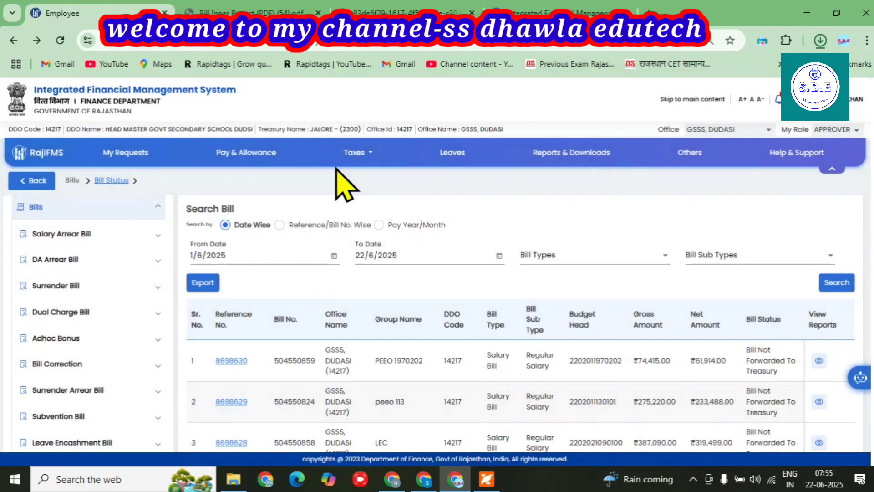
Step: Review the top rows of Bill Inner Report (PDF) (54).pdf in Chrome
click(253, 13)
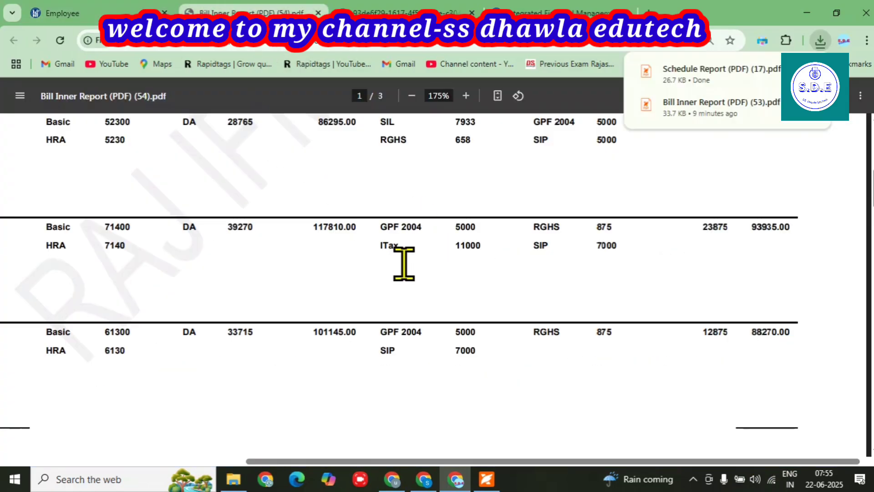
scroll(404, 264, up, 4)
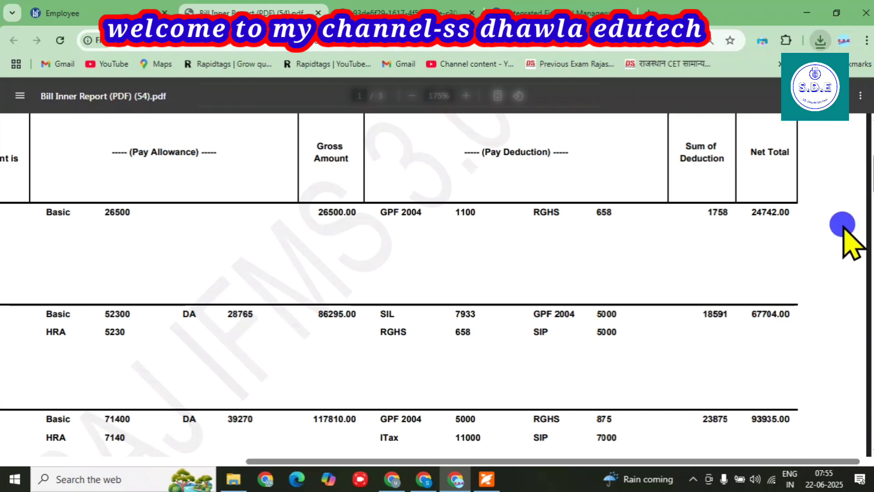
scroll(624, 283, up, 5)
scroll(615, 269, down, 2)
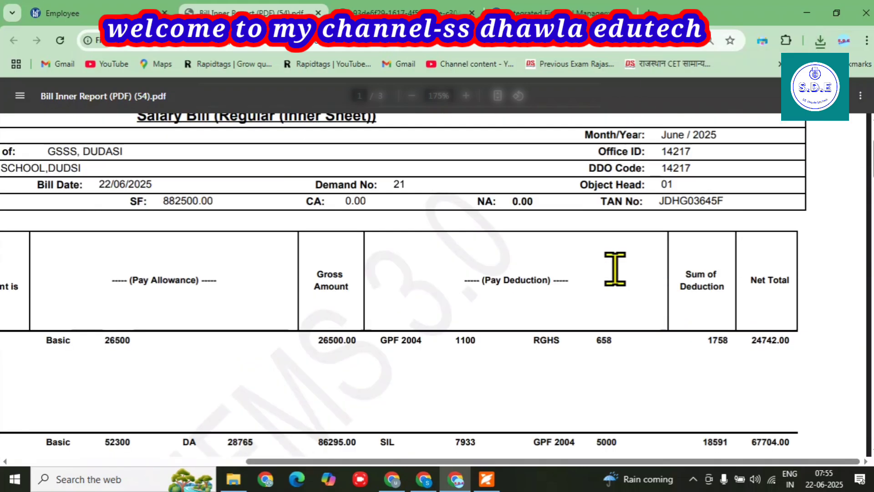
scroll(615, 269, up, 2)
drag(670, 195, 735, 194)
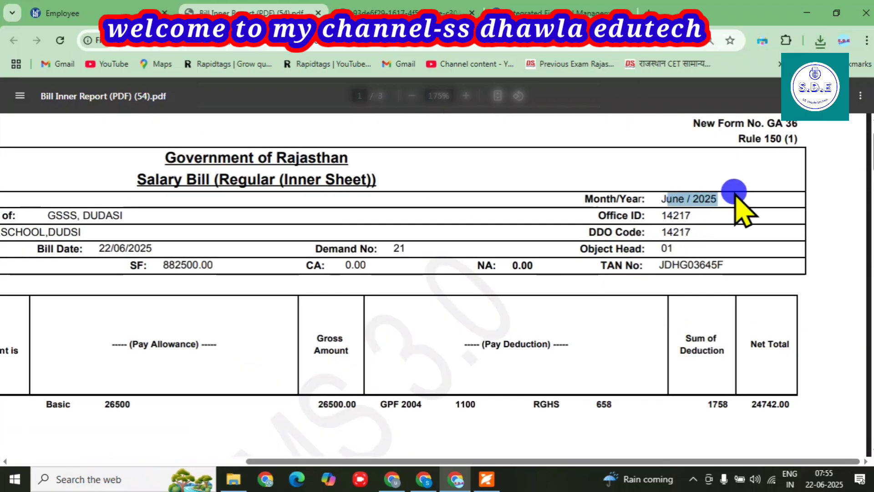
Step: Highlight the ITax amount 11000 in the deductions, then move to the second bill PDF
scroll(718, 220, down, 4)
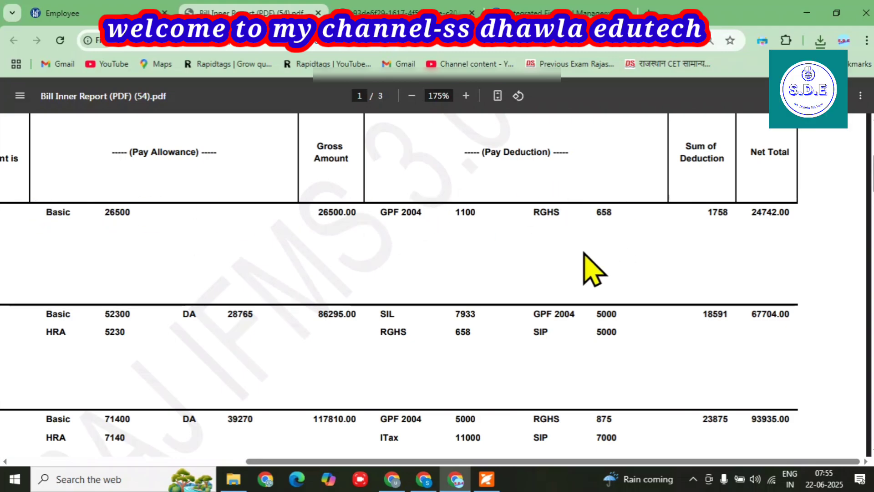
scroll(567, 267, down, 1)
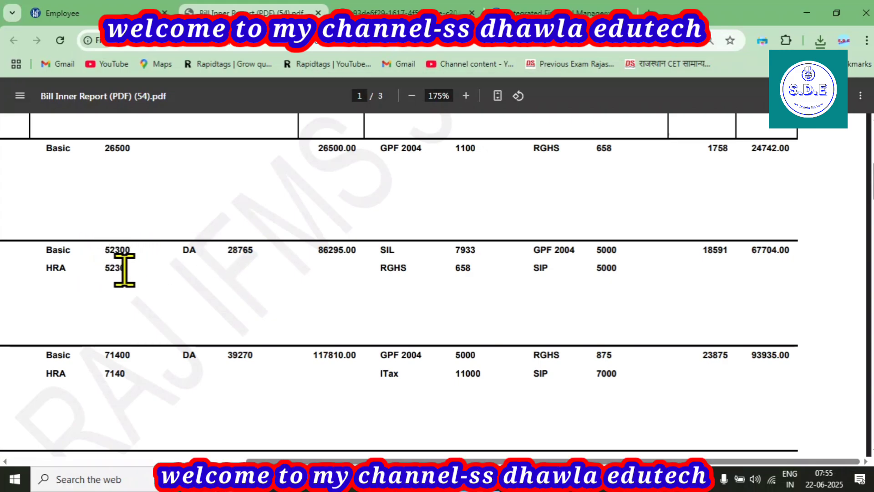
scroll(91, 367, down, 3)
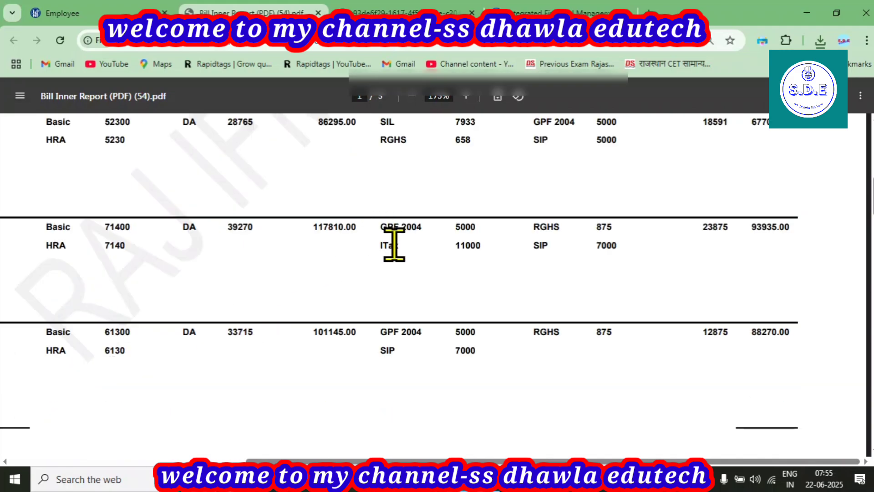
drag(454, 247, 477, 248)
scroll(451, 298, up, 2)
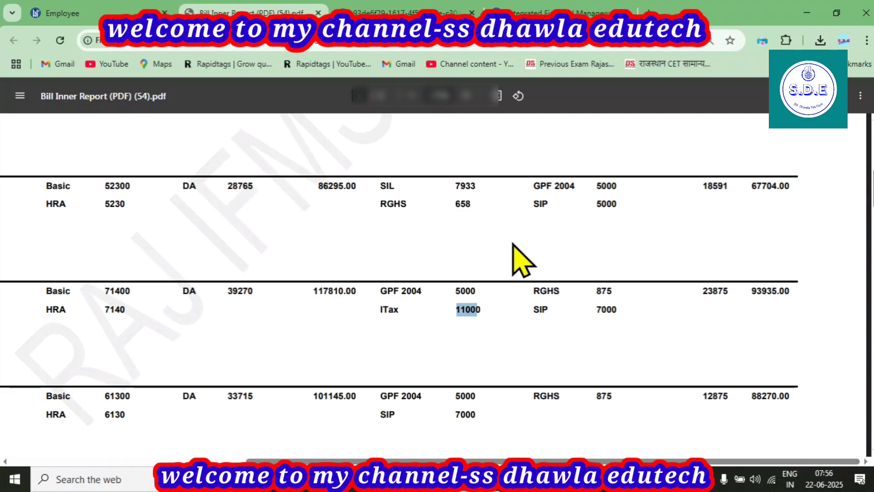
key(ctrl+Tab)
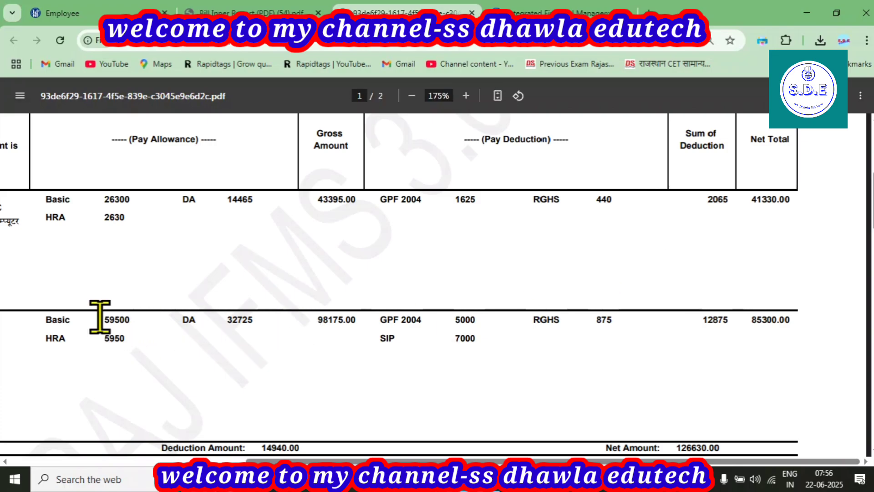
drag(101, 316, 130, 316)
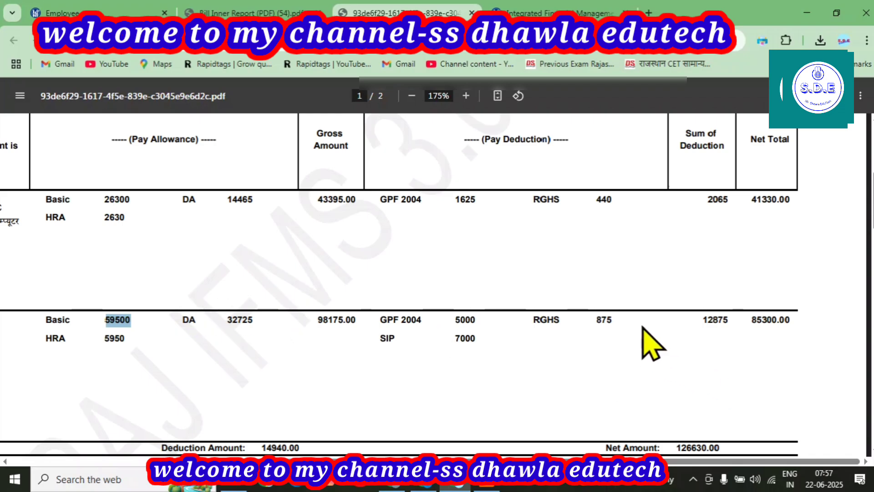
scroll(643, 327, up, 1)
scroll(505, 314, down, 1)
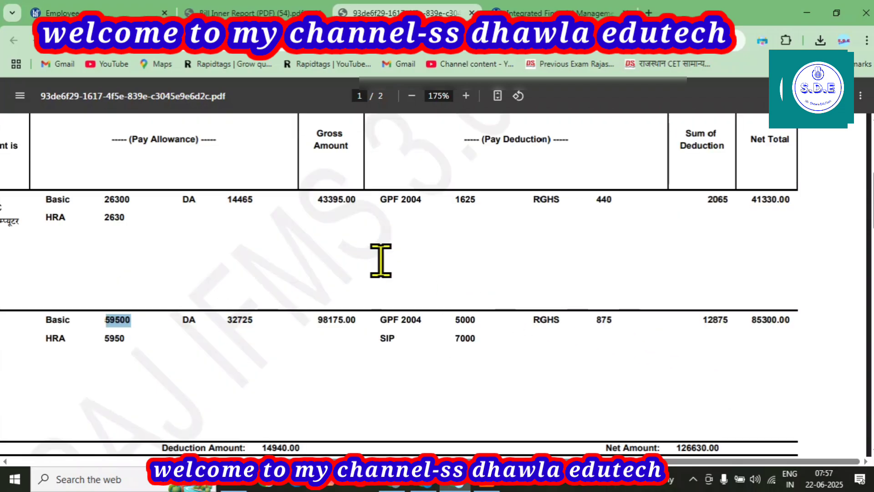
scroll(262, 244, down, 2)
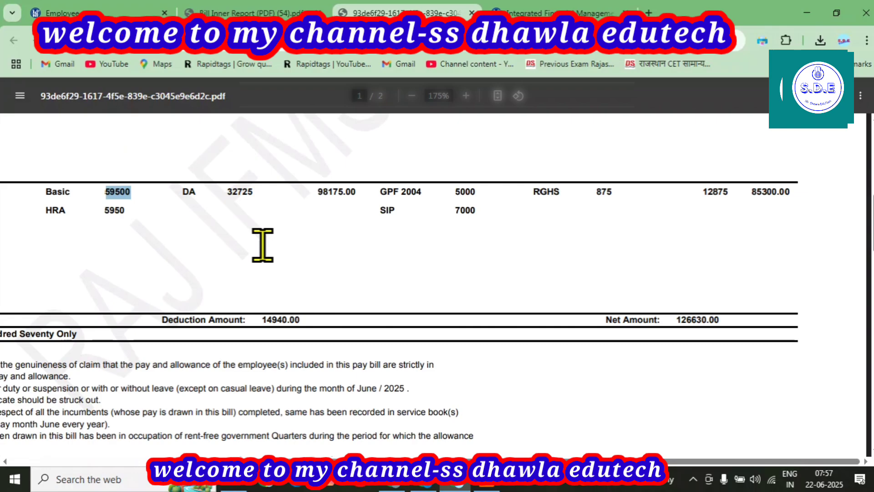
scroll(262, 245, up, 1)
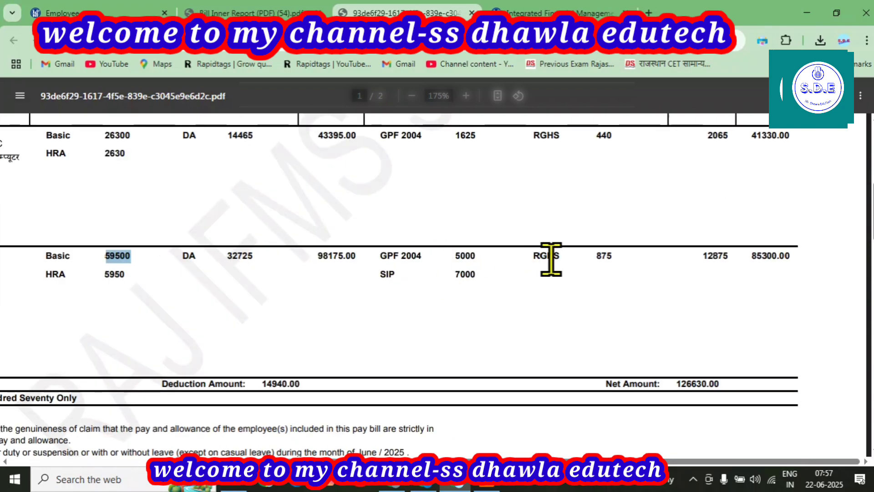
scroll(551, 257, up, 1)
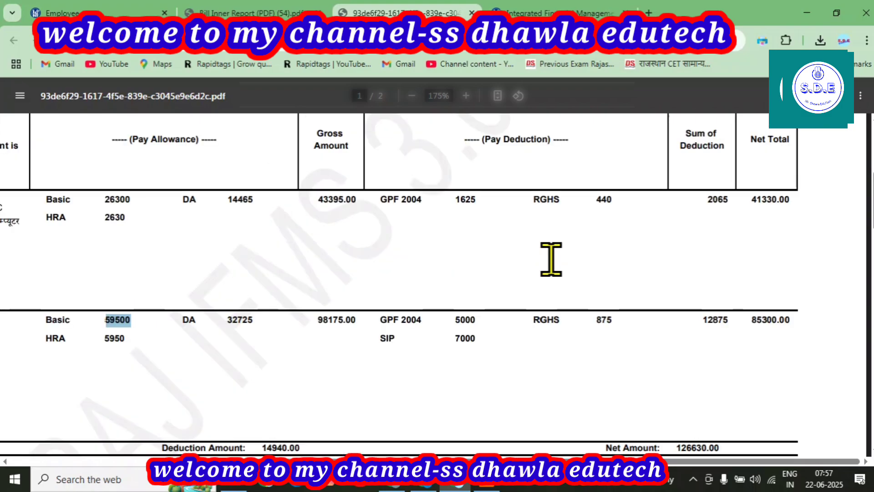
Step: Back in RajIFMS, set the Bill Status list to 25 items per page
click(93, 3)
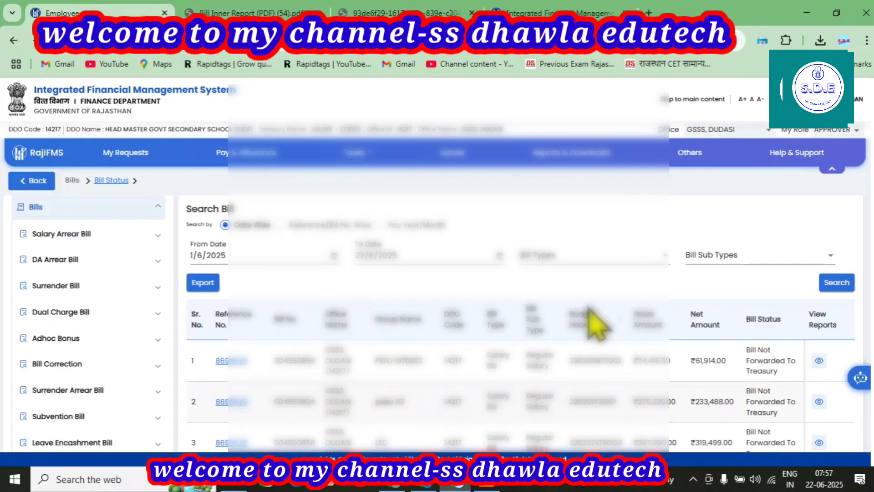
scroll(597, 324, down, 1)
scroll(596, 325, down, 1)
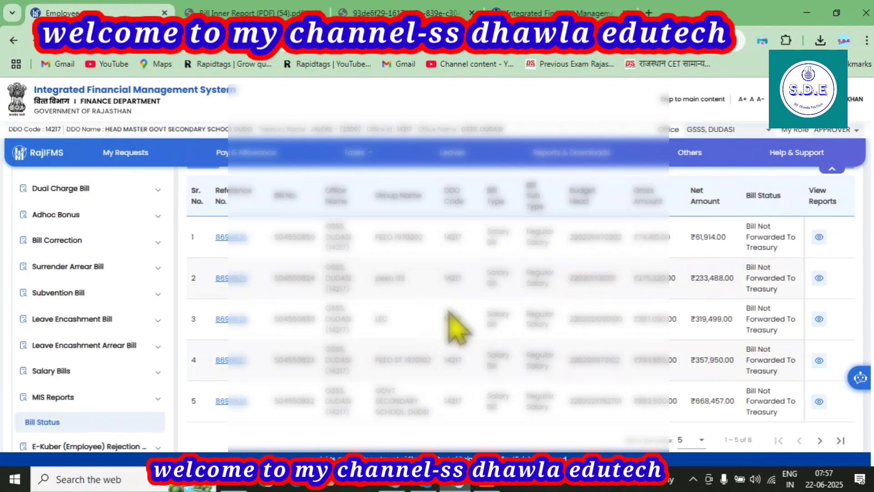
click(691, 440)
click(690, 416)
Step: Open the Vp CI bill's status details (gross 141570, net 126630) and review both employees
scroll(524, 328, down, 3)
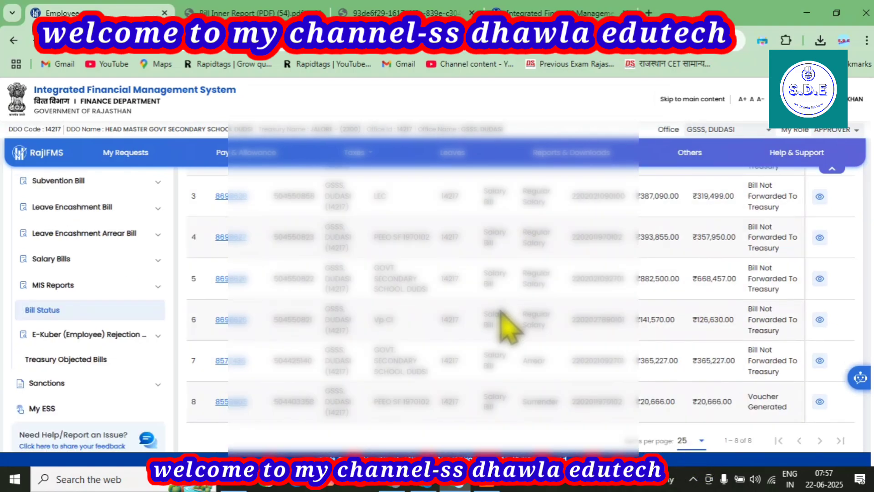
click(223, 319)
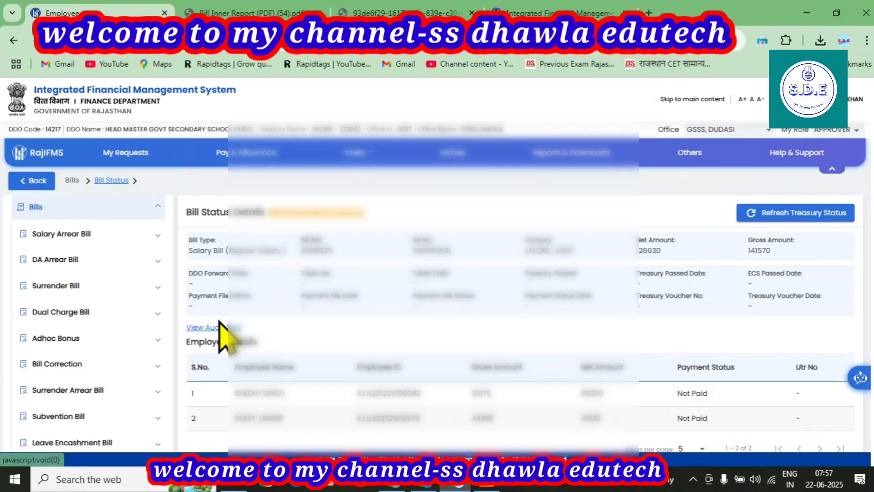
scroll(449, 309, down, 2)
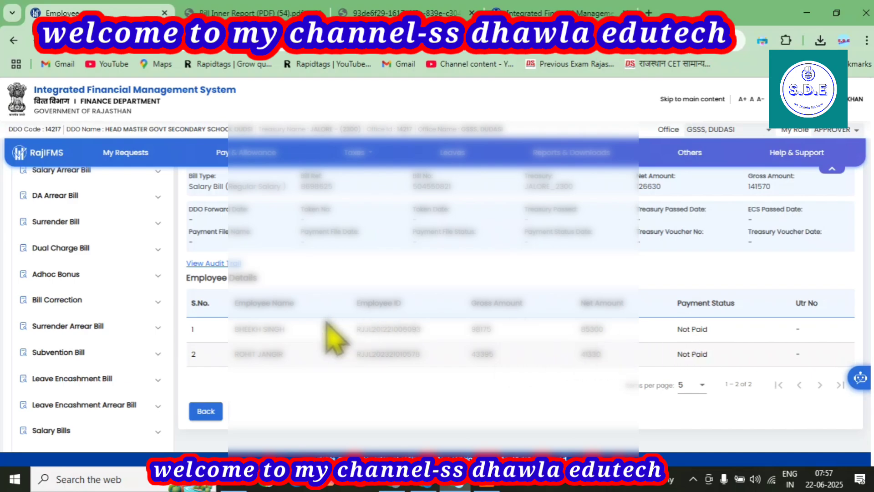
scroll(347, 334, up, 2)
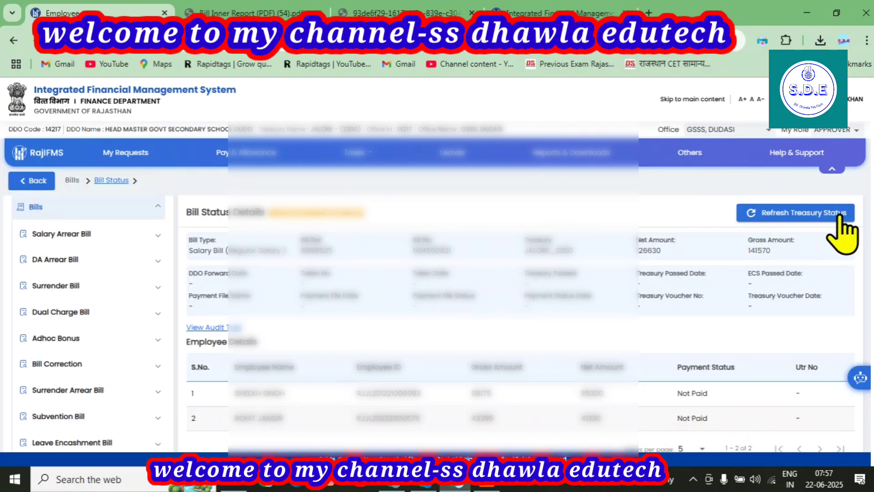
scroll(381, 273, down, 3)
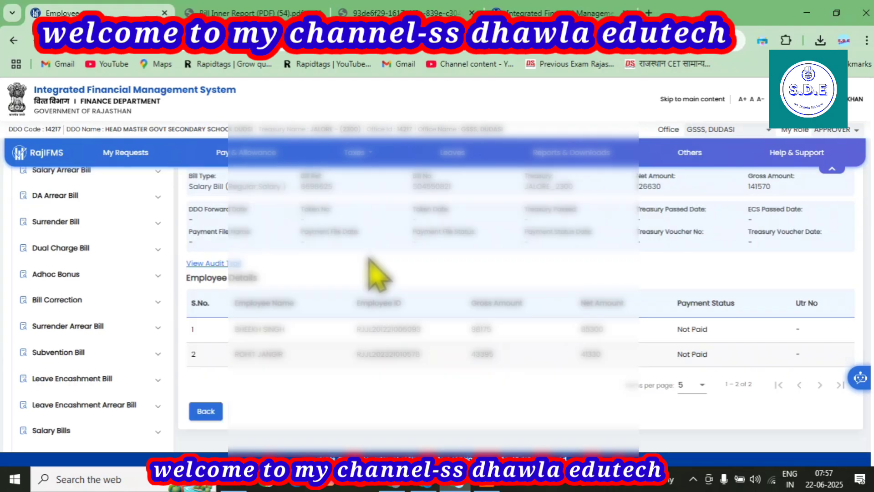
Step: Open the Auto Salary Process page under Salary Bills
click(55, 376)
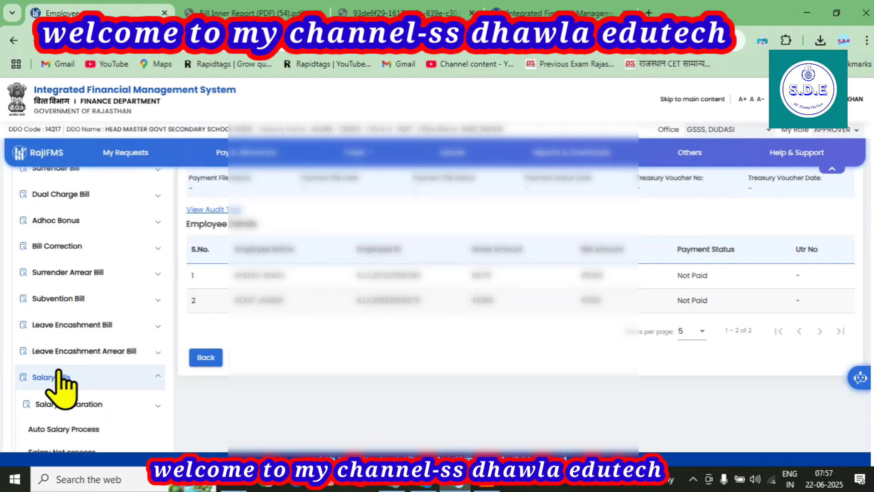
scroll(139, 264, down, 3)
click(54, 303)
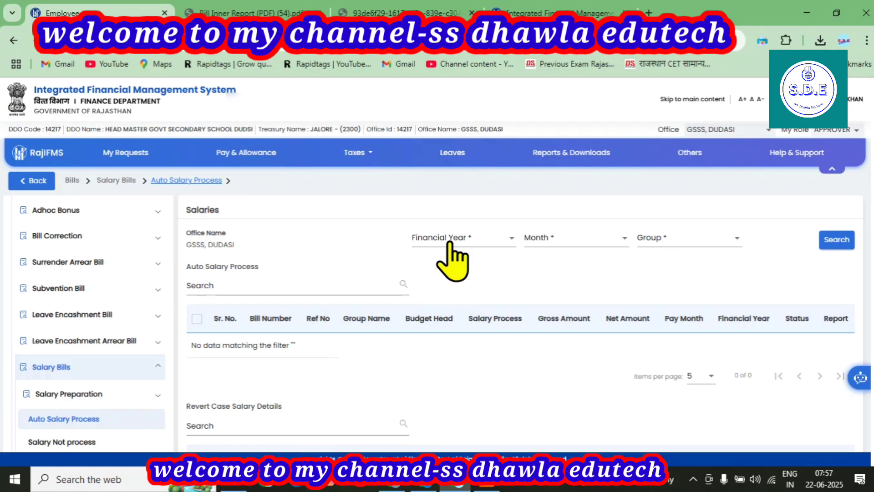
Step: Search salary bills for financial year 2025-2026, month JUNE-2025, group Vp CI
click(449, 244)
click(432, 260)
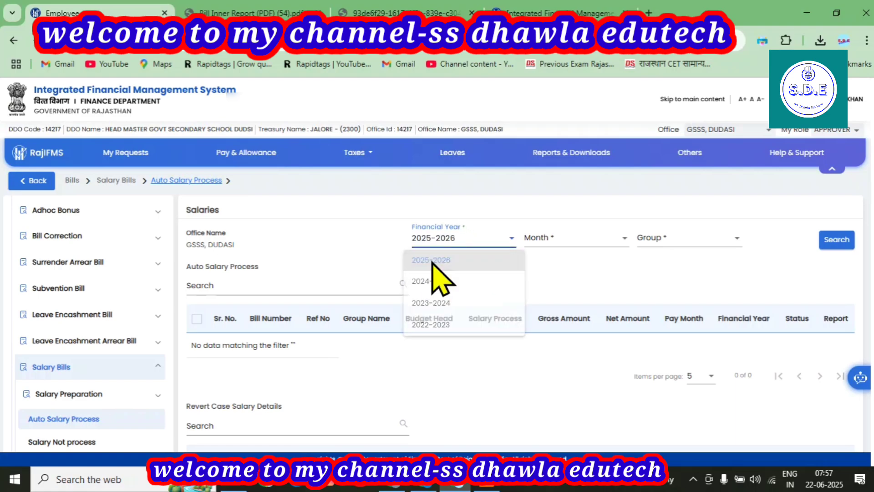
click(585, 242)
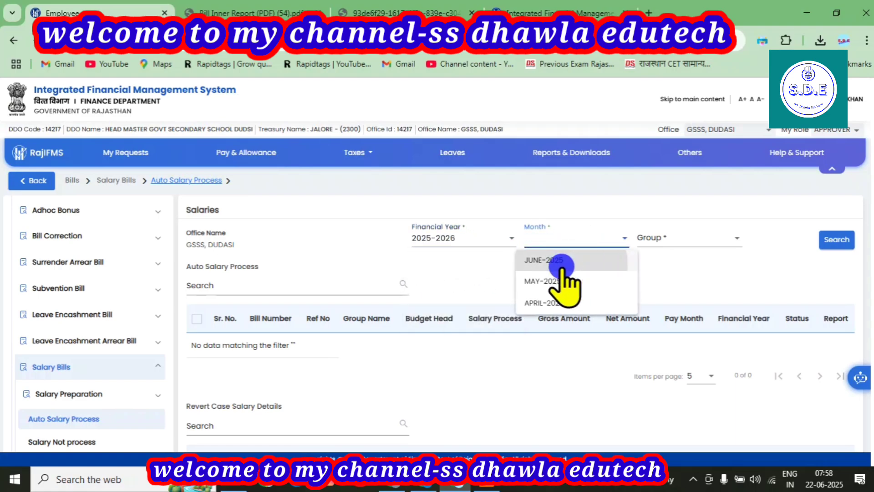
click(561, 265)
click(674, 241)
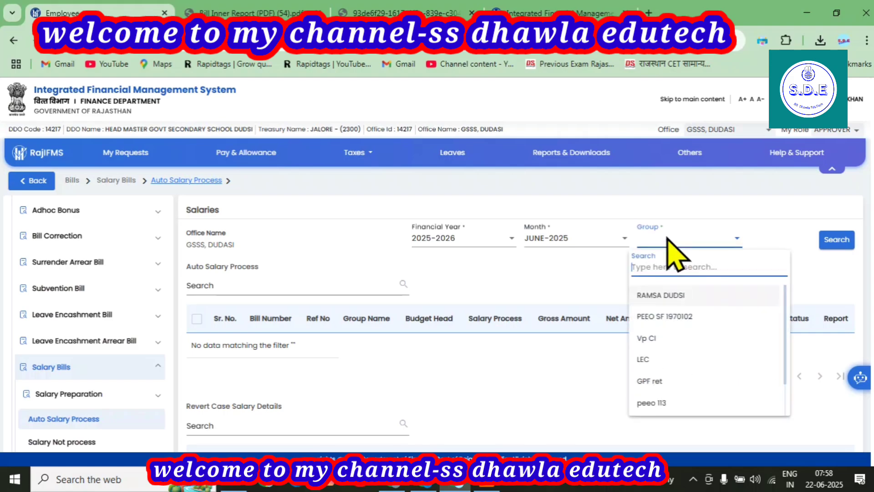
click(655, 341)
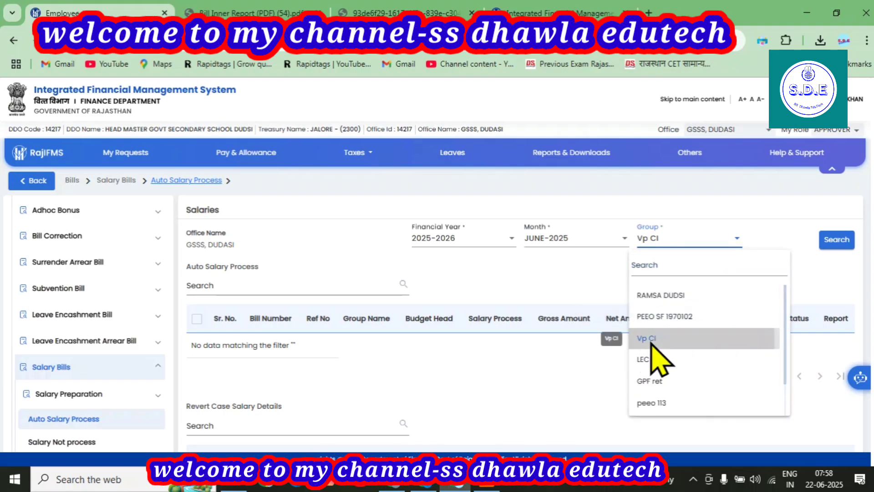
click(836, 240)
scroll(288, 310, down, 1)
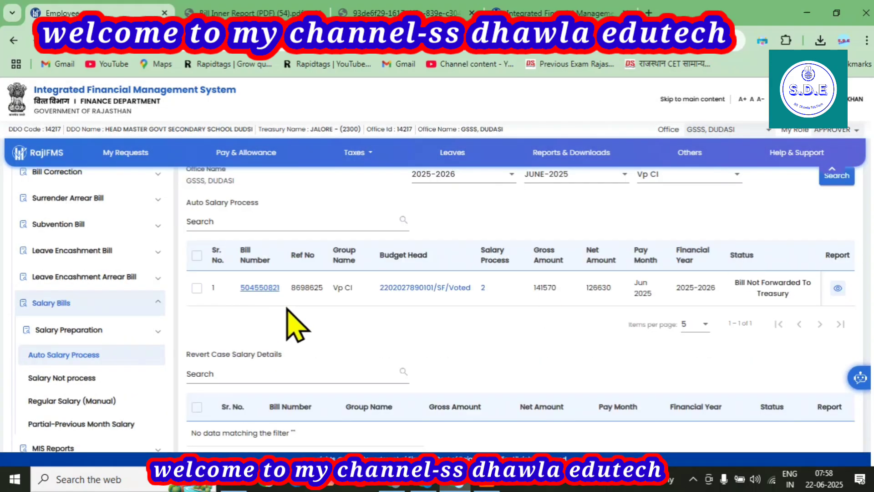
click(260, 288)
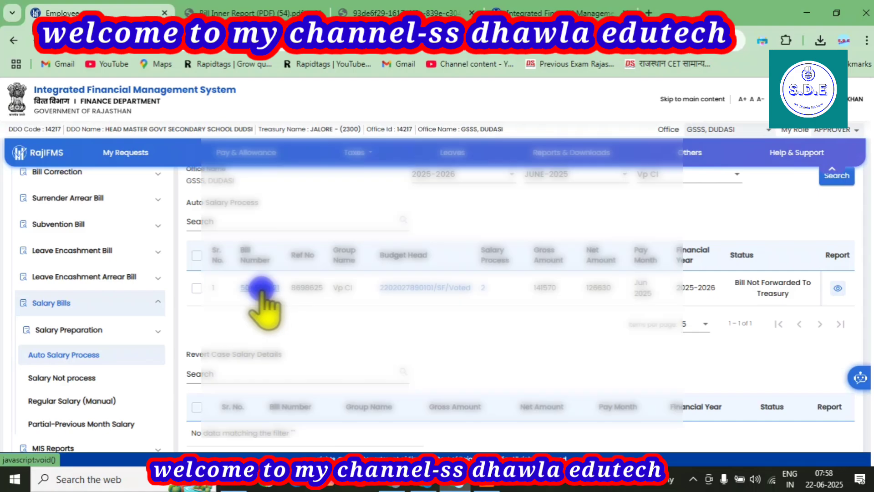
scroll(264, 306, down, 2)
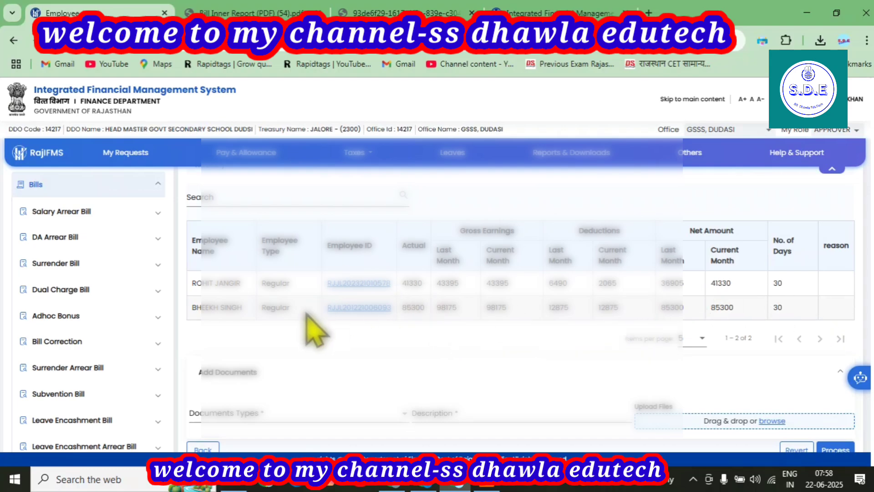
scroll(317, 333, up, 3)
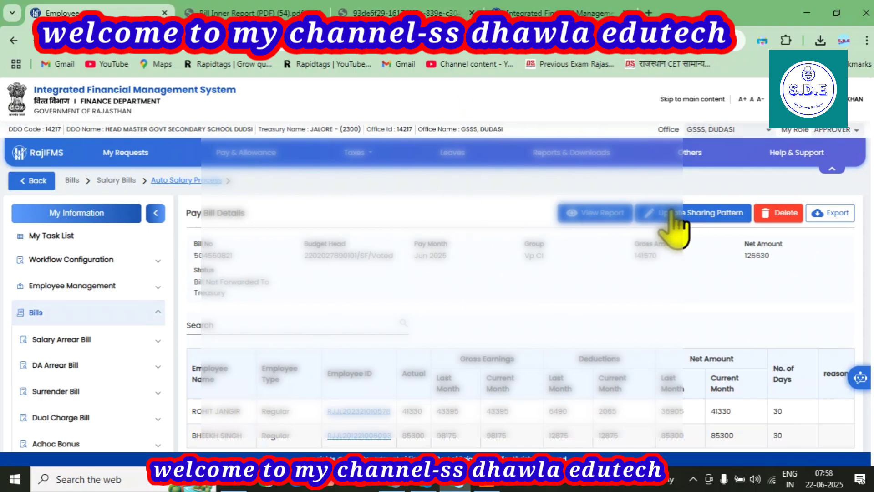
Step: Delete the Vp CI Jun-2025 salary bill, ticking the confirmation box and acknowledging success
click(780, 214)
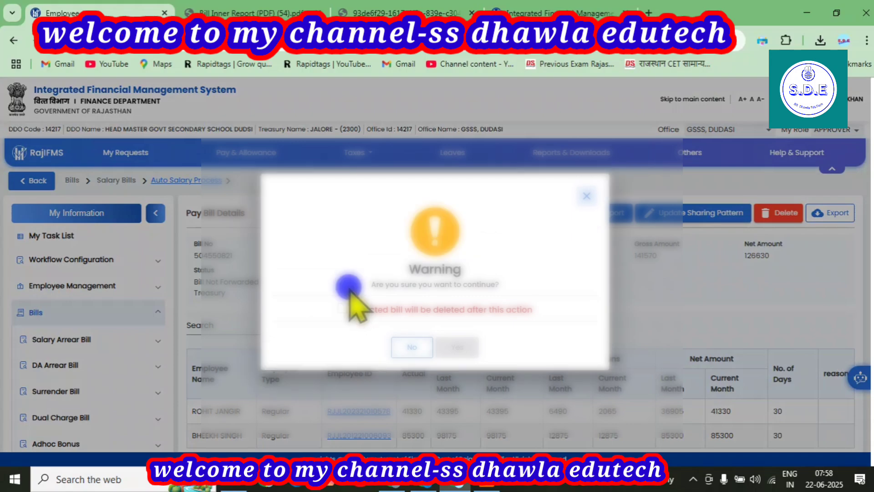
click(344, 308)
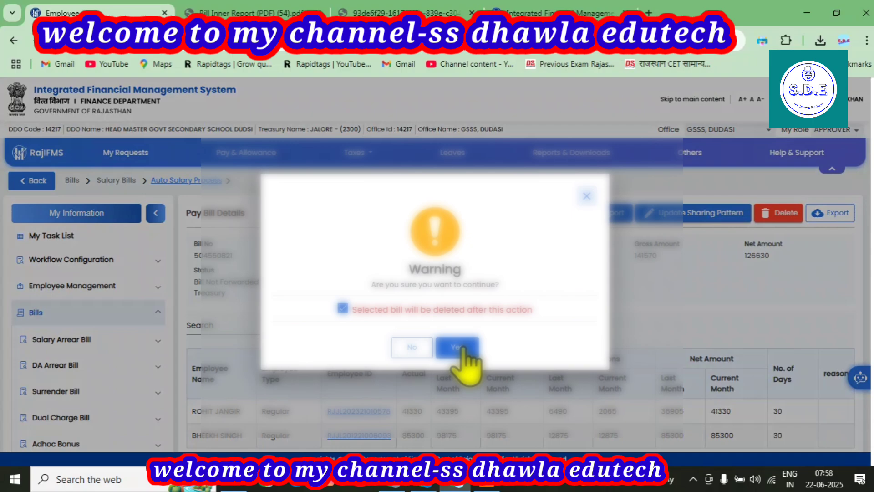
click(461, 348)
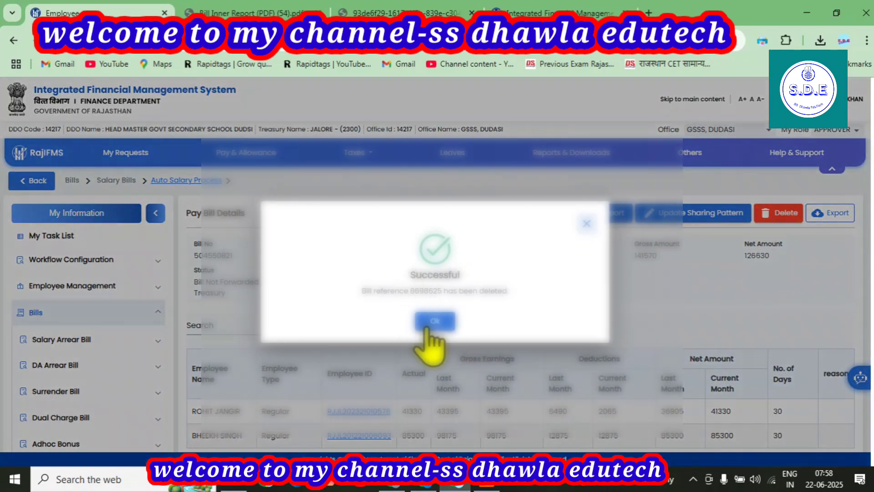
click(428, 324)
scroll(650, 293, down, 1)
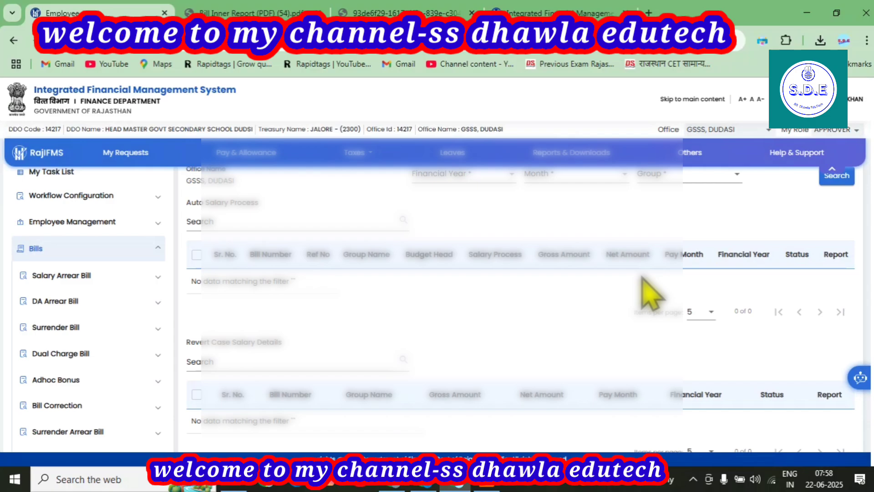
Step: Re-search 2025-2026, JUNE-2025, Vp CI to confirm no bills remain, then open the profile panel
click(465, 175)
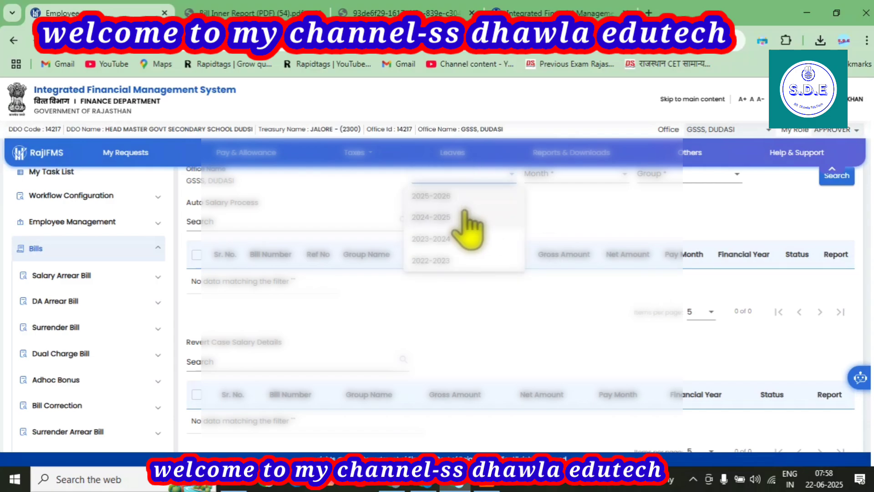
click(451, 196)
click(569, 175)
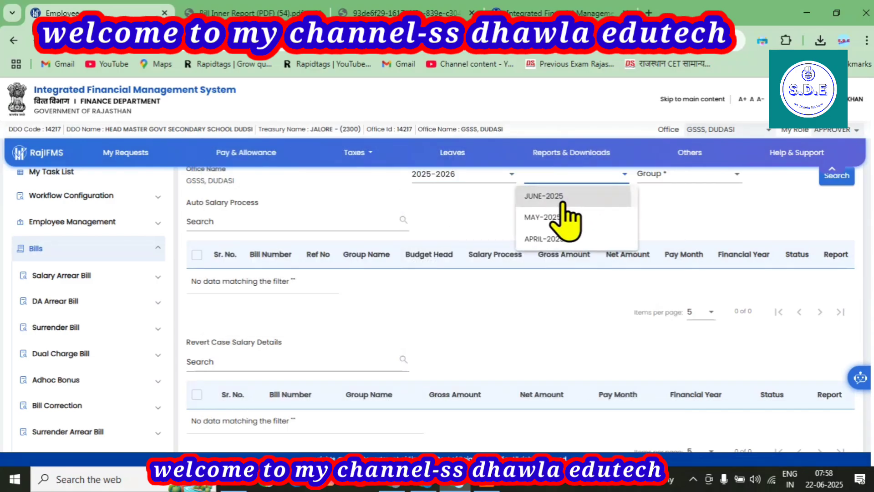
click(564, 197)
click(654, 173)
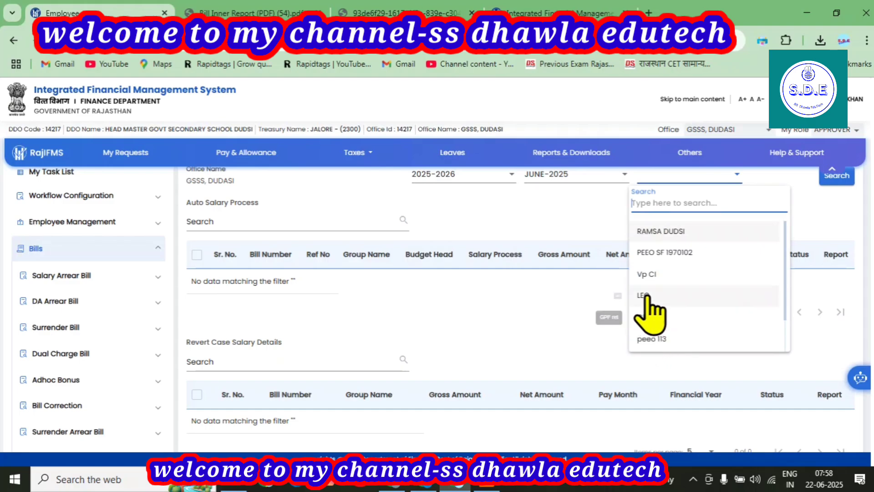
click(647, 274)
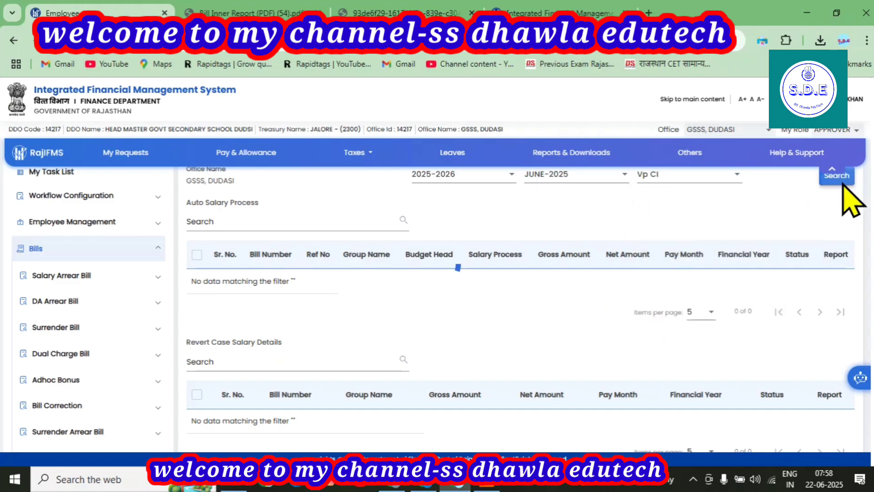
click(838, 178)
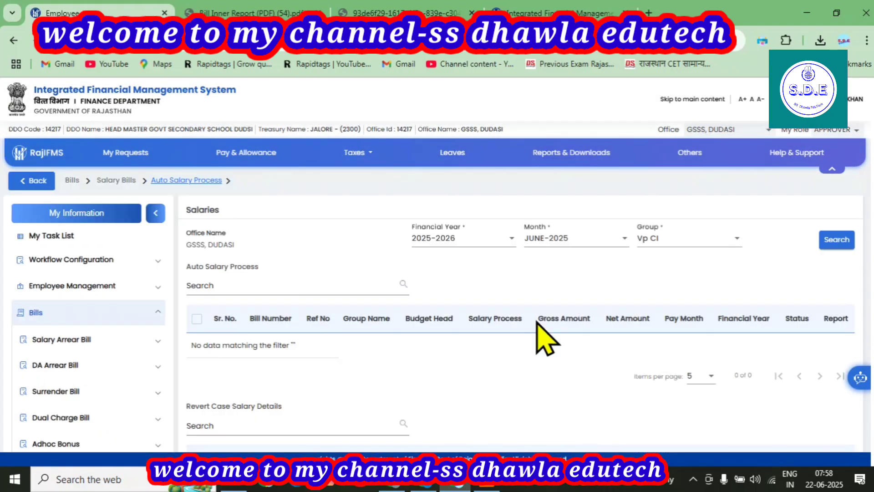
scroll(545, 338, down, 3)
scroll(546, 338, up, 3)
click(827, 128)
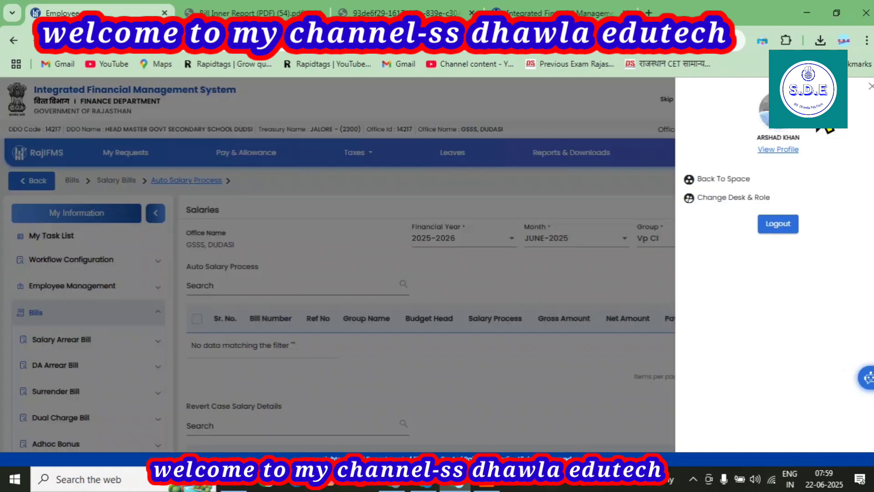
Step: Change desk and role to Employee Self Service (ESS) and scroll down its dashboard
click(739, 199)
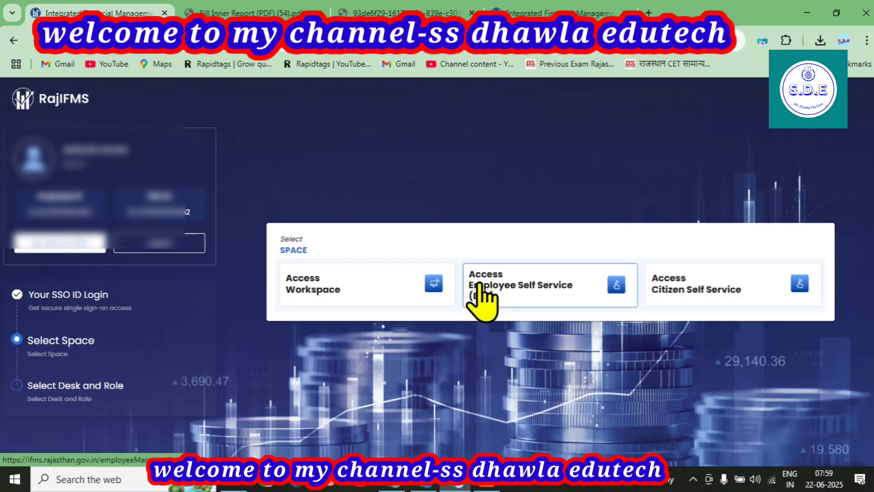
click(521, 287)
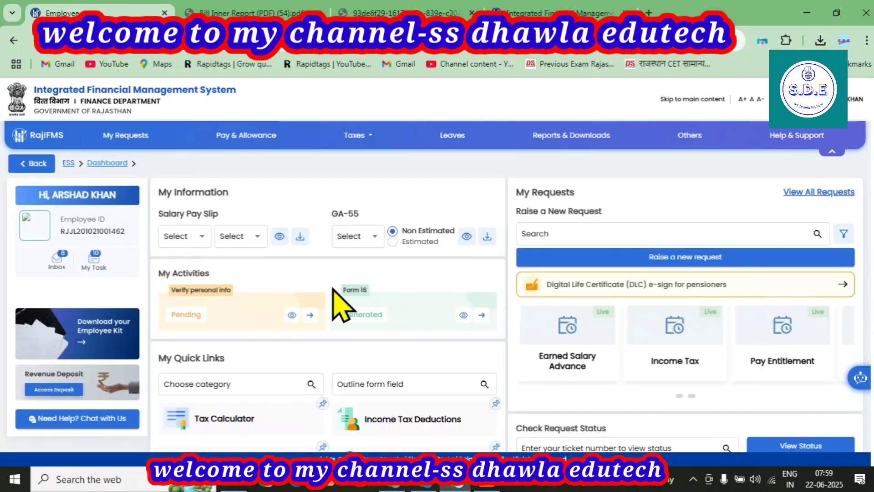
scroll(340, 305, down, 1)
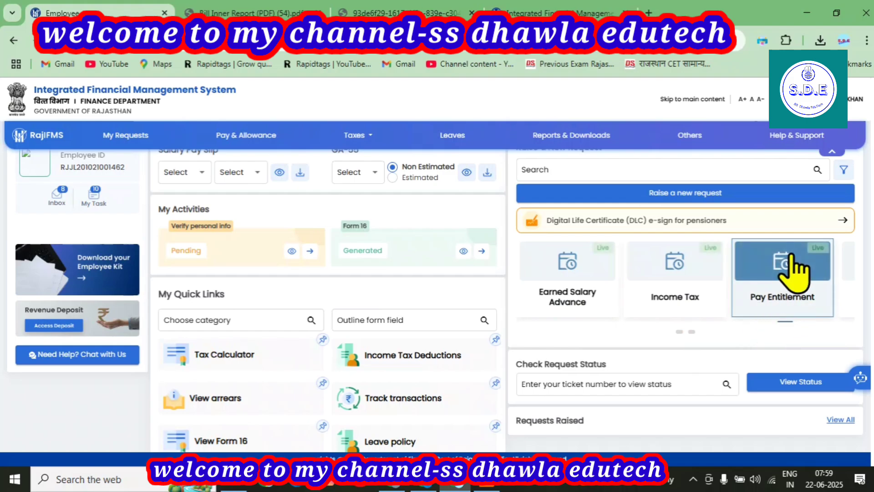
Step: Review Pay Entitlement allowances (₹117810) and deductions (₹23875), then bring the Bill Inner Report PDF forward
click(786, 299)
scroll(410, 301, down, 2)
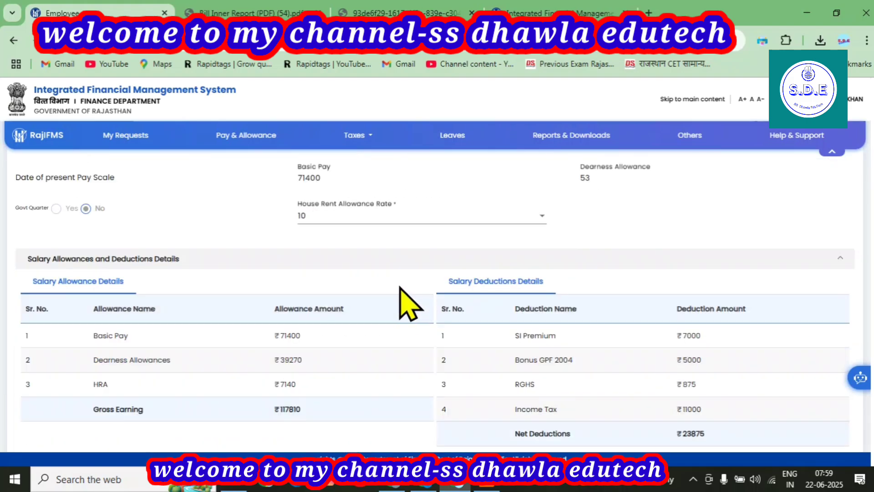
scroll(399, 286, down, 1)
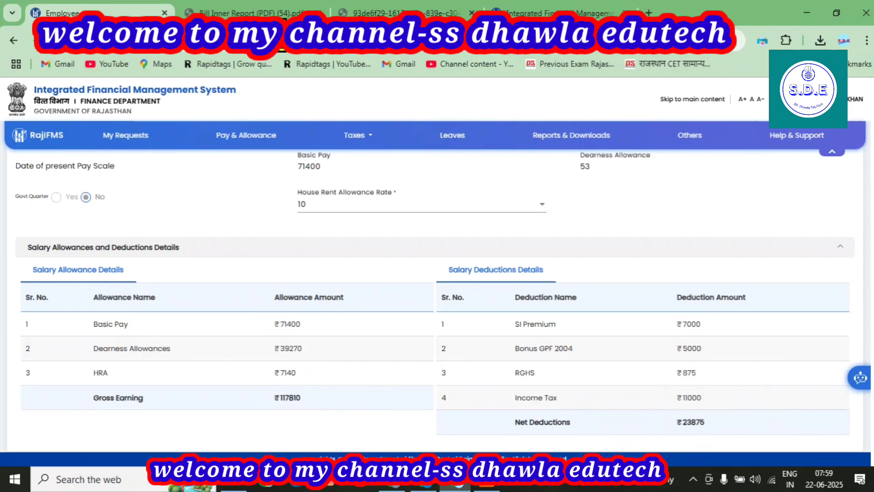
click(273, 13)
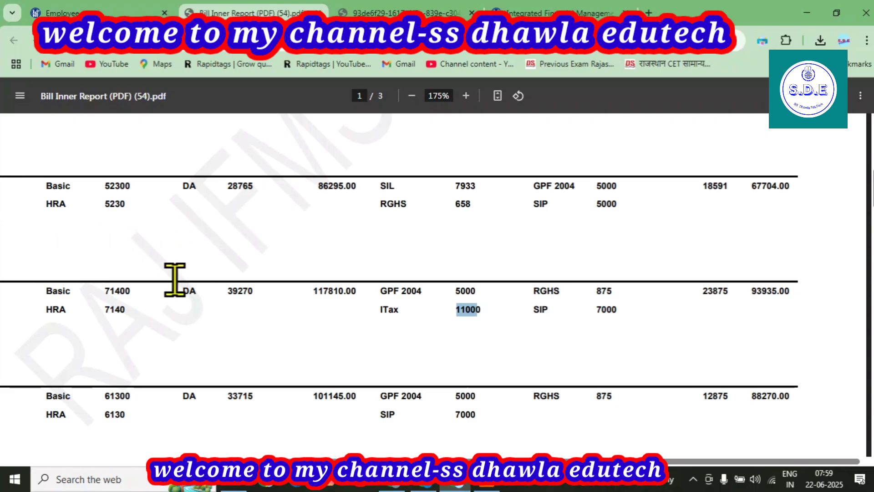
Step: In the PDF, check the Basic and HRA figures, SIP 7000 and GPF 5000 against the deductions
drag(105, 288, 110, 317)
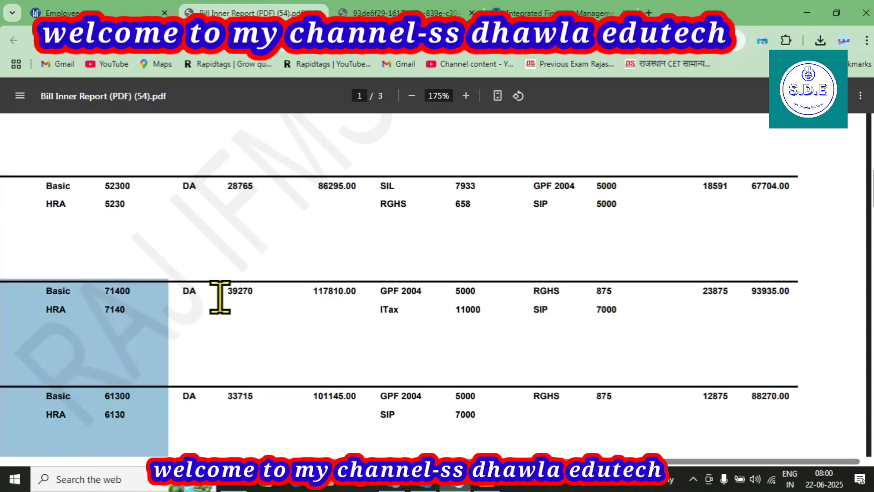
click(82, 13)
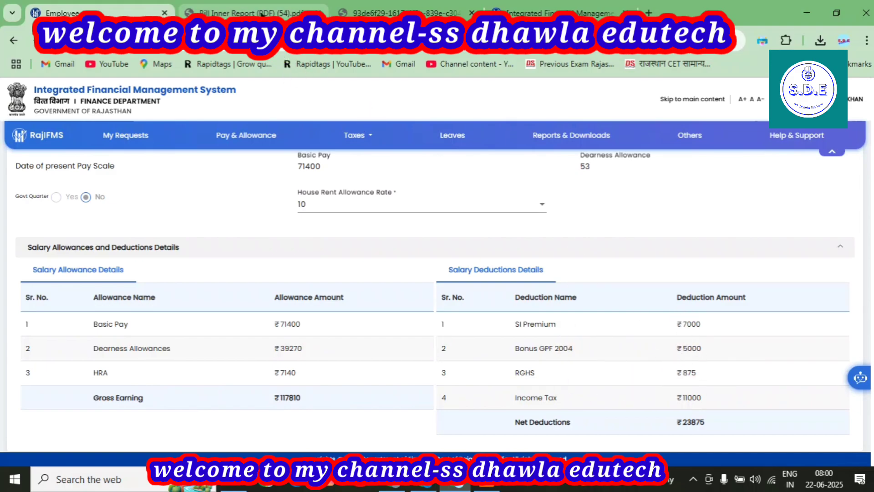
click(263, 13)
click(383, 325)
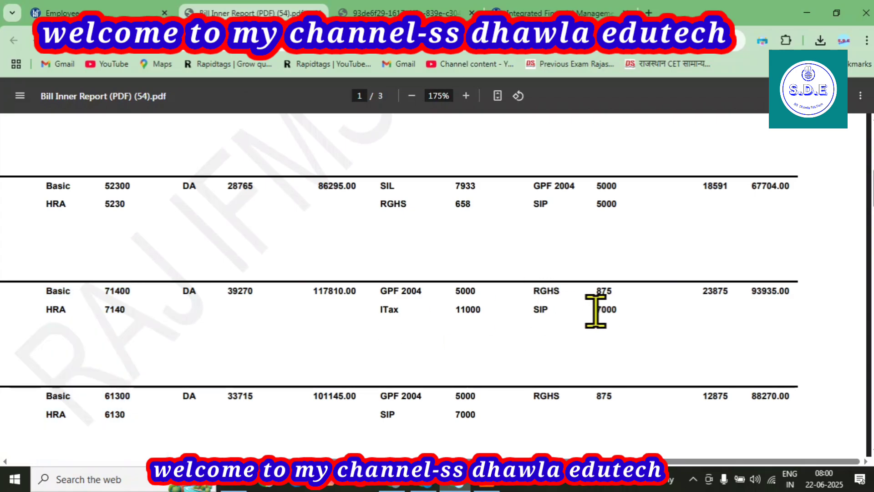
drag(593, 312, 622, 311)
drag(453, 299, 473, 294)
click(463, 308)
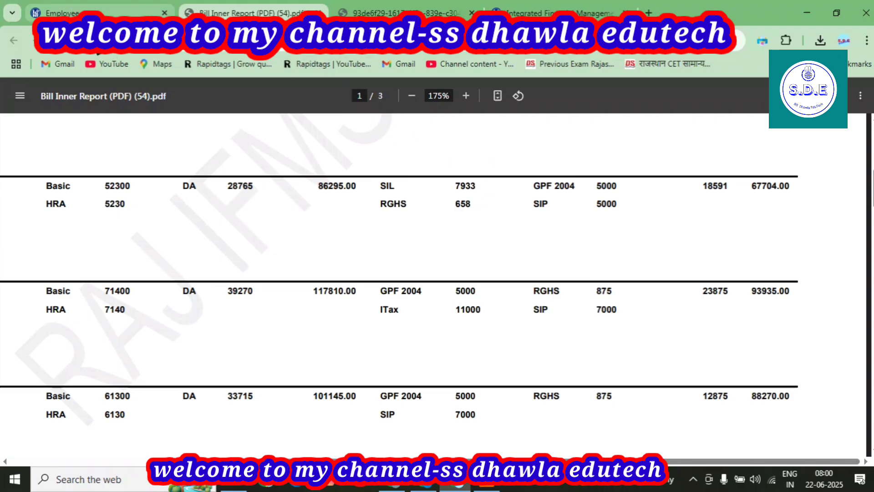
Step: Compare the PDF's 23875 deductions total with the Pay Entitlement deductions total
click(64, 12)
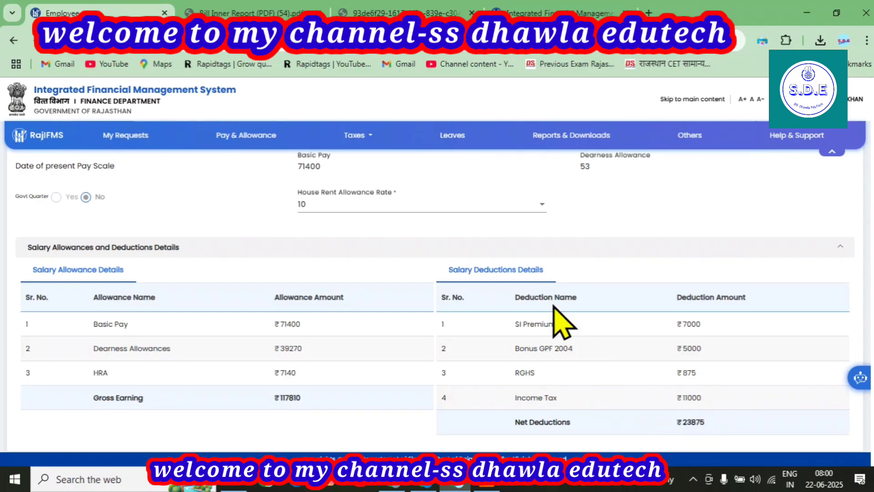
click(273, 18)
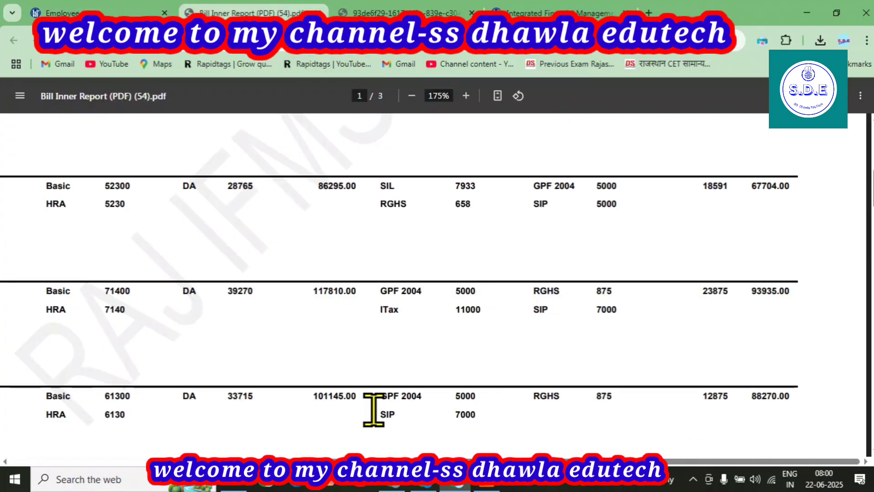
click(702, 292)
drag(702, 292, 729, 290)
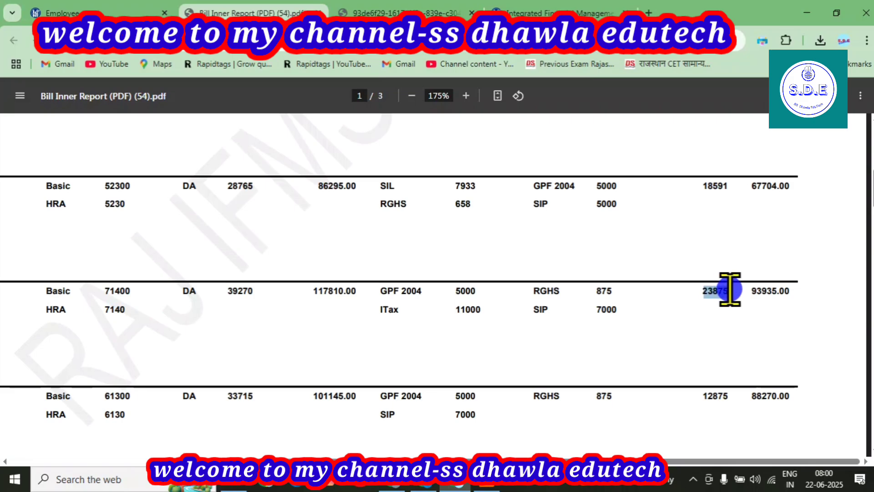
click(142, 14)
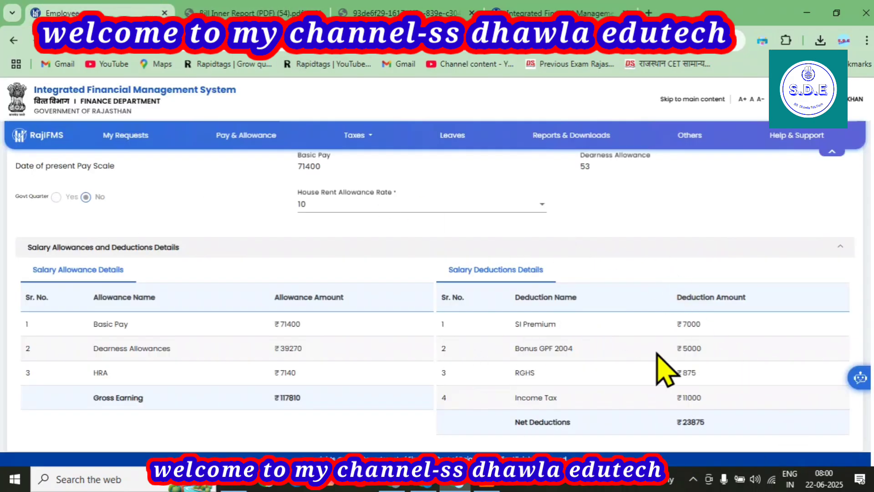